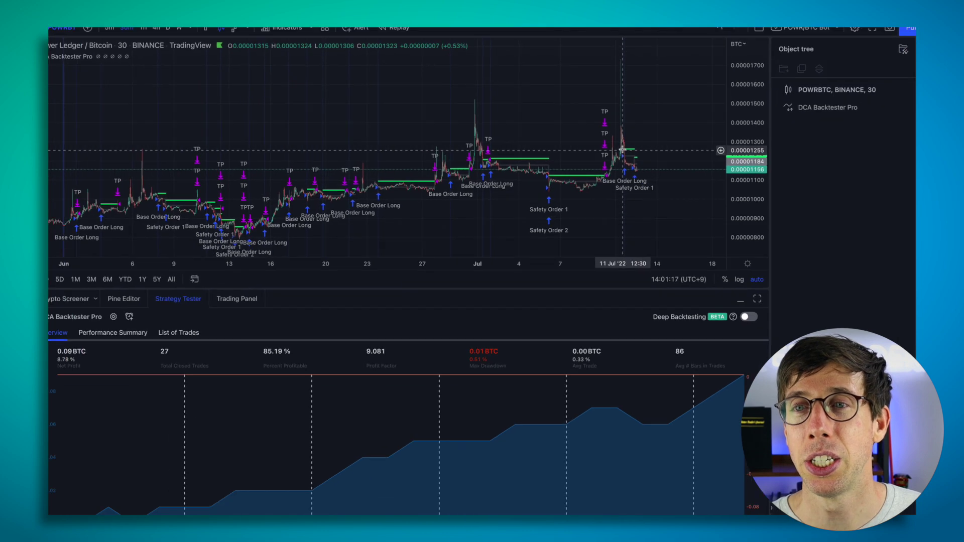
scroll(621, 172, up, 3)
scroll(618, 152, up, 3)
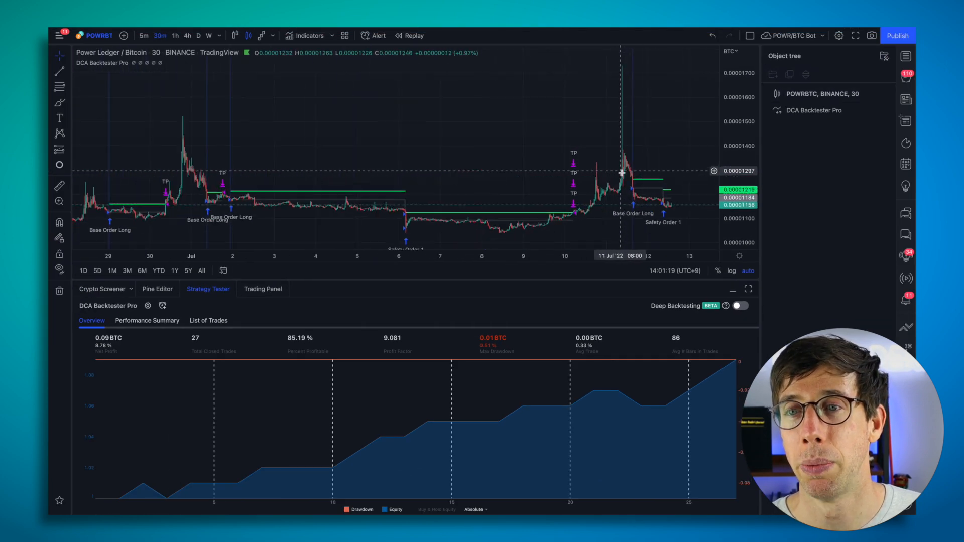
scroll(611, 144, up, 2)
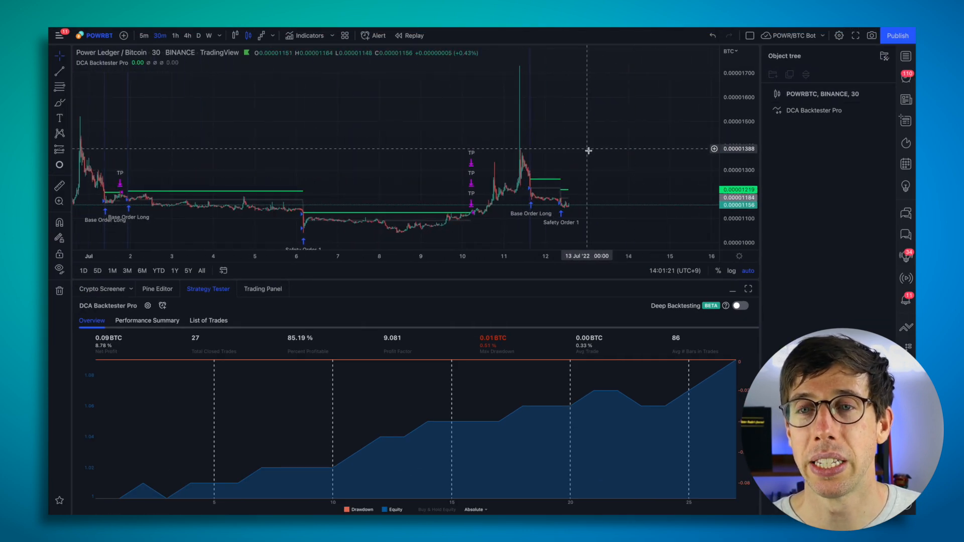
scroll(573, 145, up, 2)
scroll(568, 145, down, 3)
scroll(568, 146, down, 3)
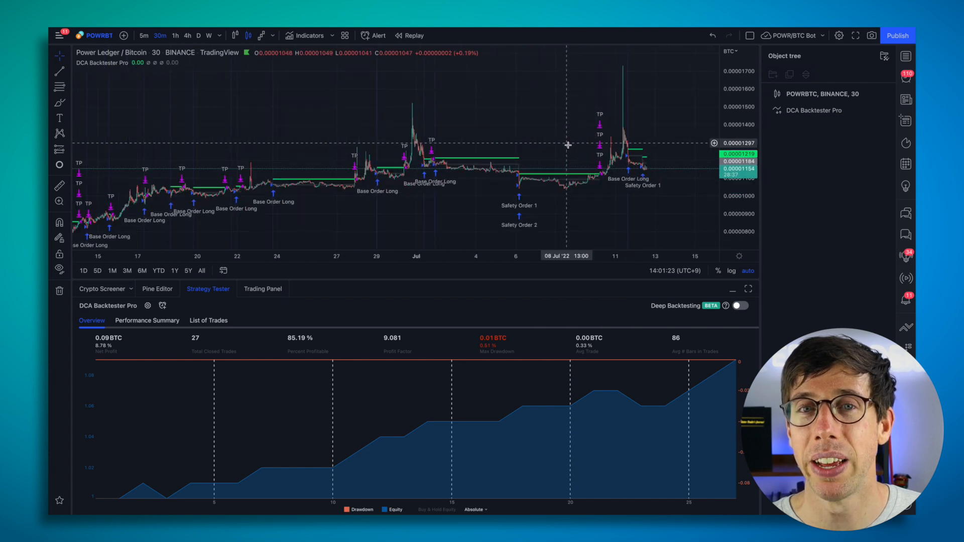
scroll(568, 144, down, 2)
scroll(568, 145, up, 2)
scroll(569, 144, up, 2)
scroll(567, 143, up, 1)
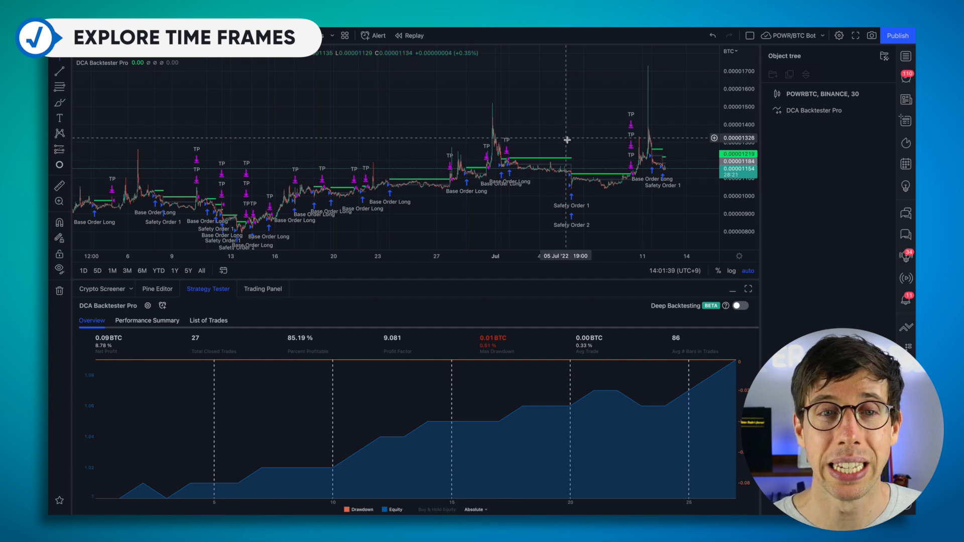
scroll(526, 144, down, 2)
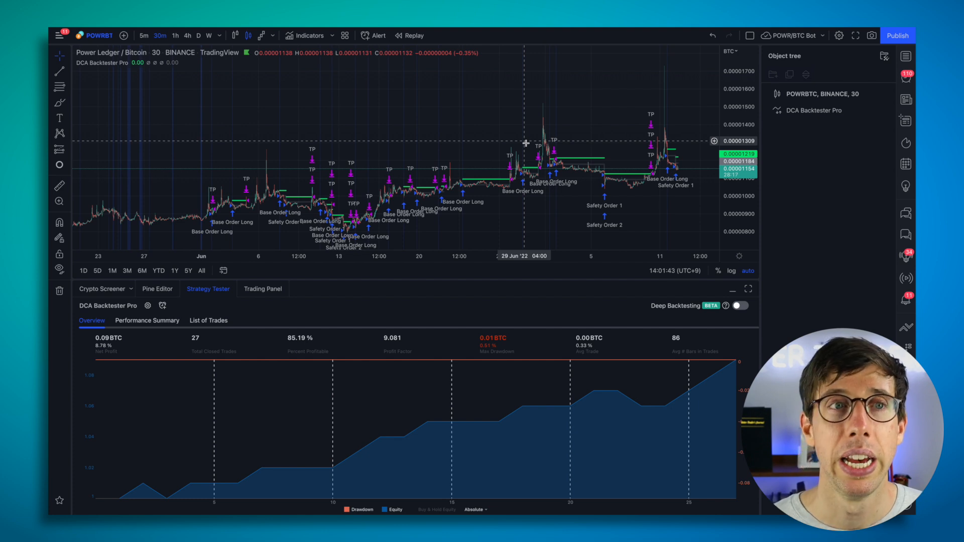
text(25)
Step the chart interval down through 25, 20, 15 and 10 minutes, comparing backtest results
key(Return)
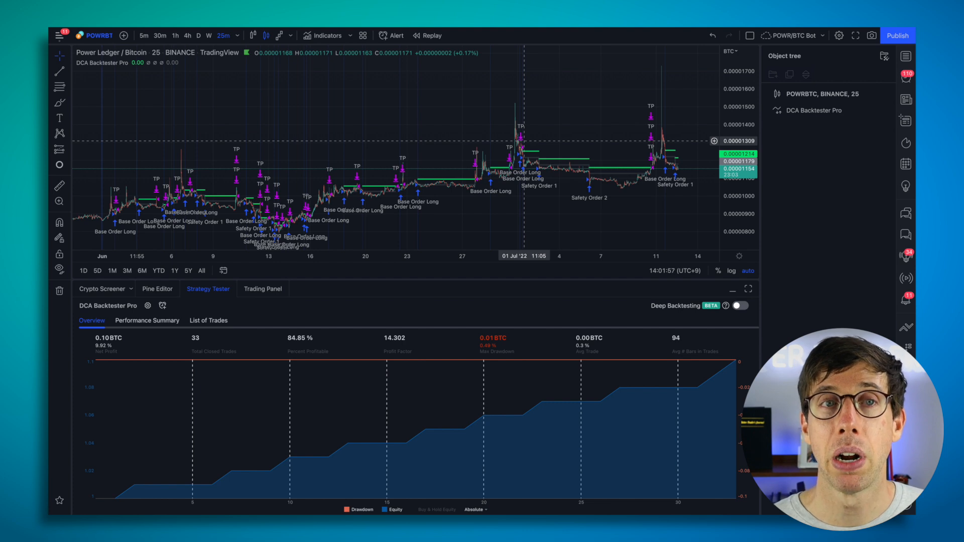
text(20)
key(Return)
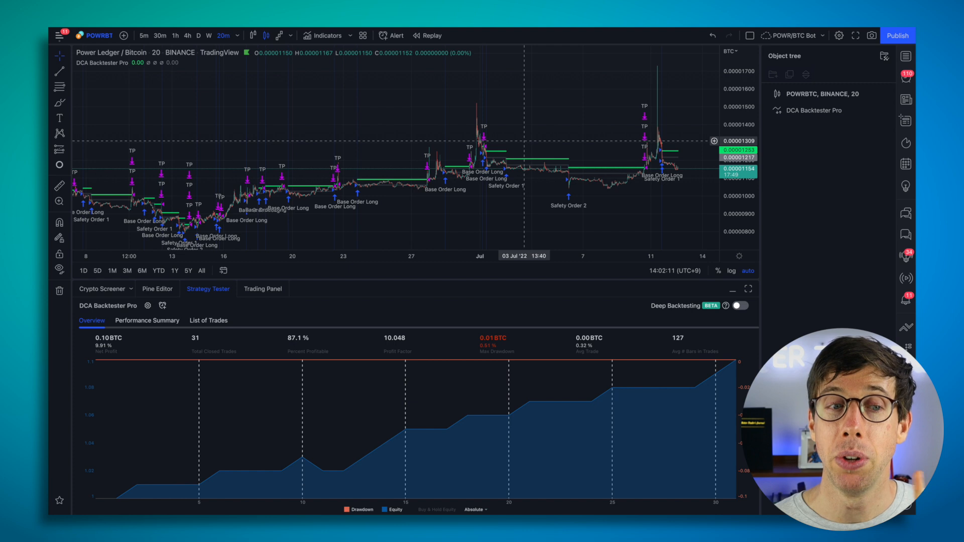
text(15)
key(Return)
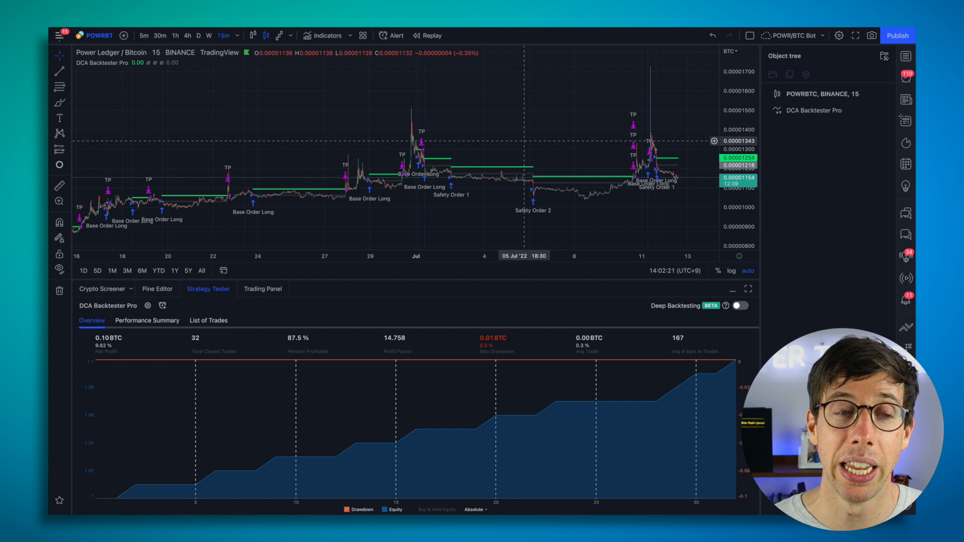
text(10)
key(Return)
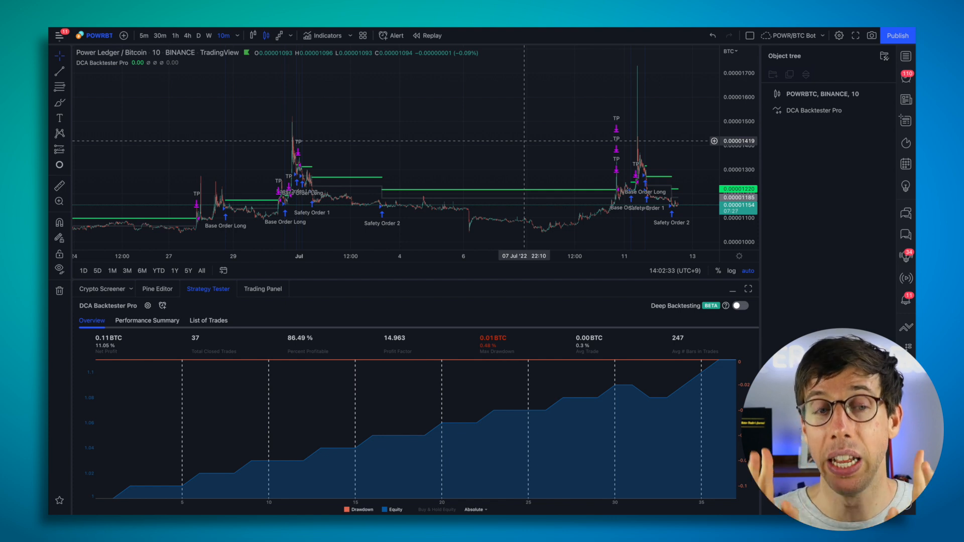
text(30)
Recheck 30 and 10 minutes, then settle on the 5-minute interval showing 49 trades, 0.16 BTC
key(Return)
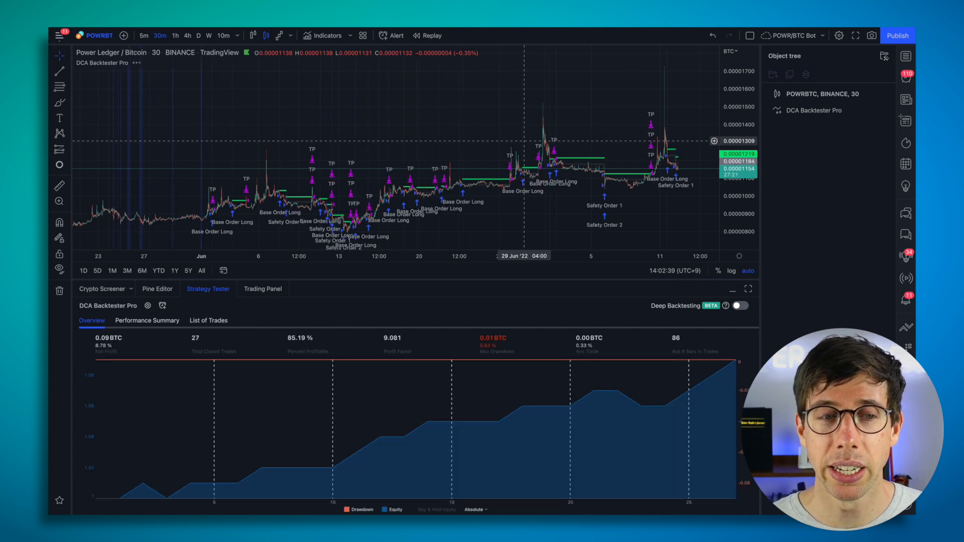
text(10)
key(Return)
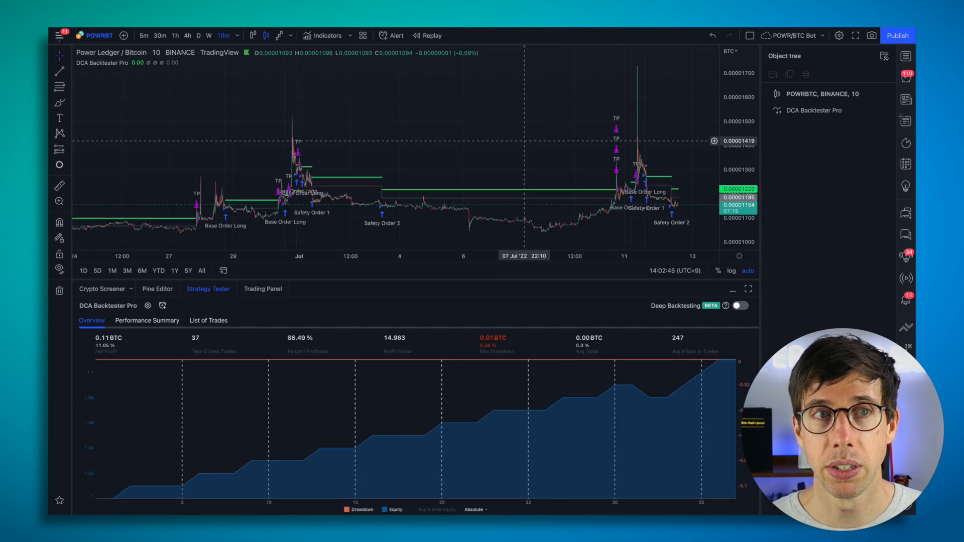
text(5)
key(Return)
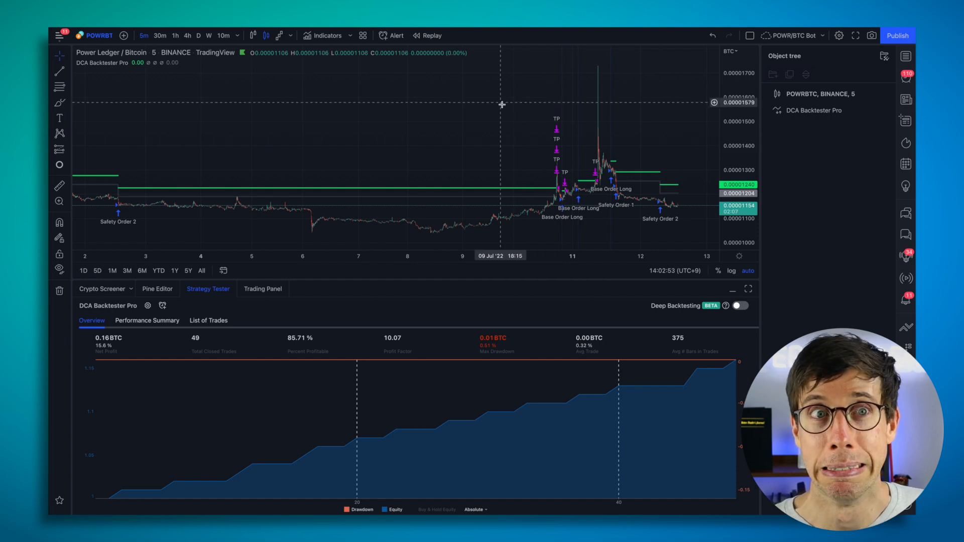
scroll(384, 176, down, 5)
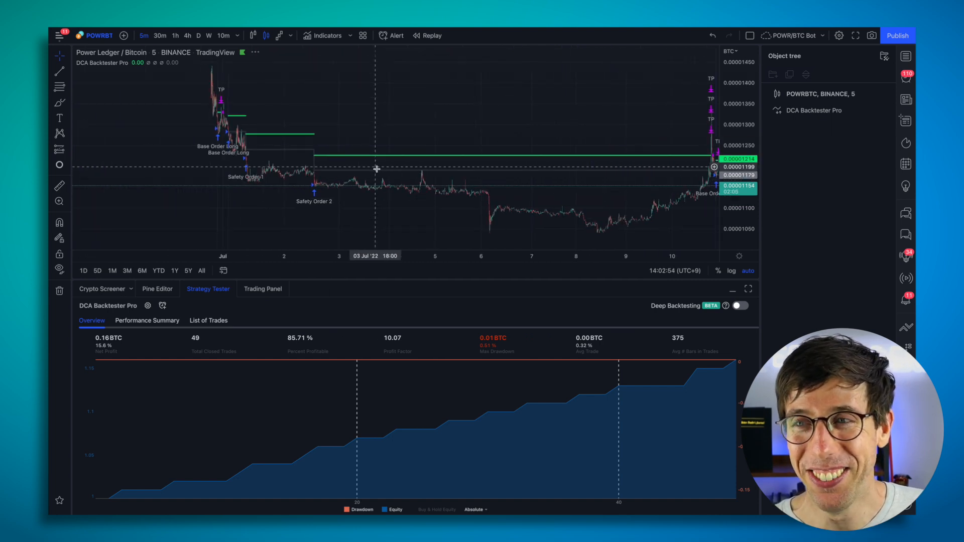
Pan to the late-June price spike and select the DCA Backtester Pro strategy on the chart
drag(233, 170, 377, 171)
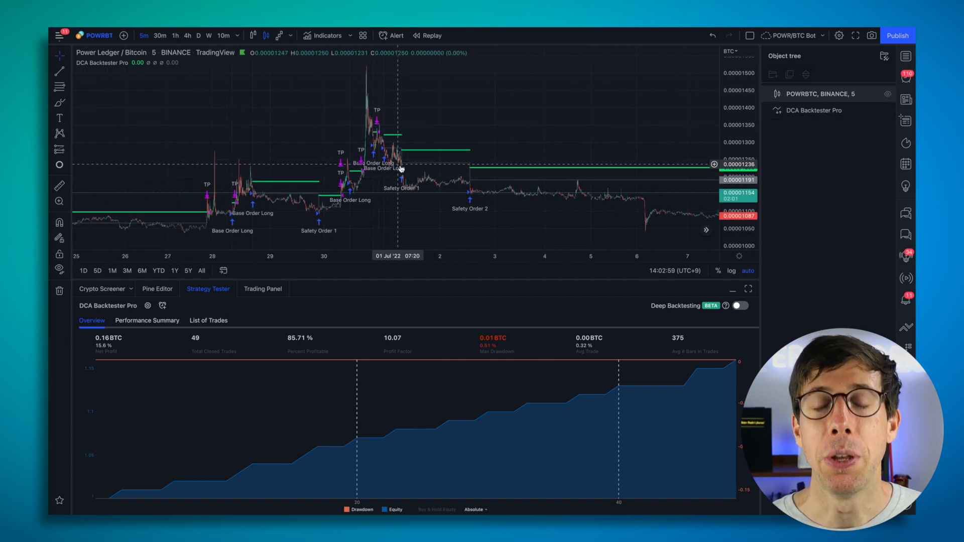
scroll(402, 169, up, 3)
scroll(401, 169, up, 2)
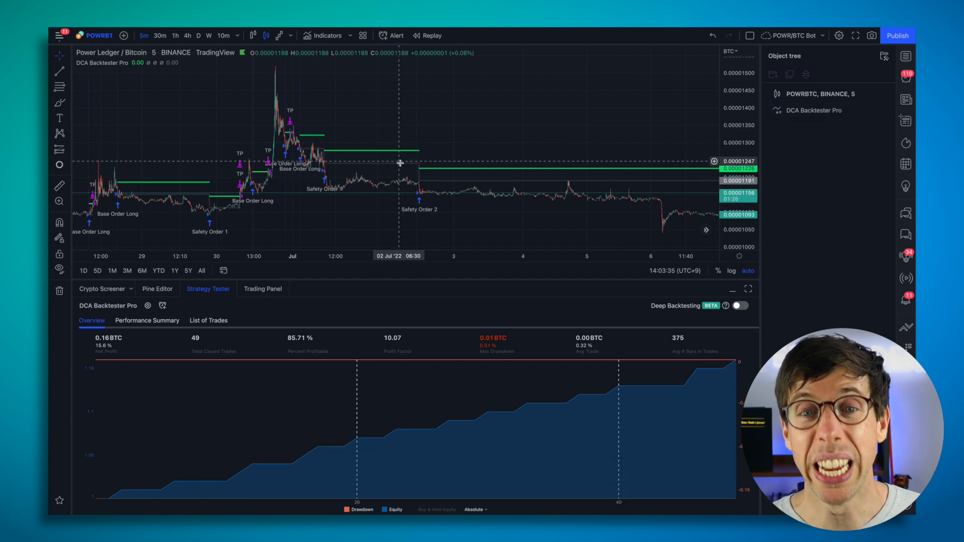
drag(402, 166, 402, 166)
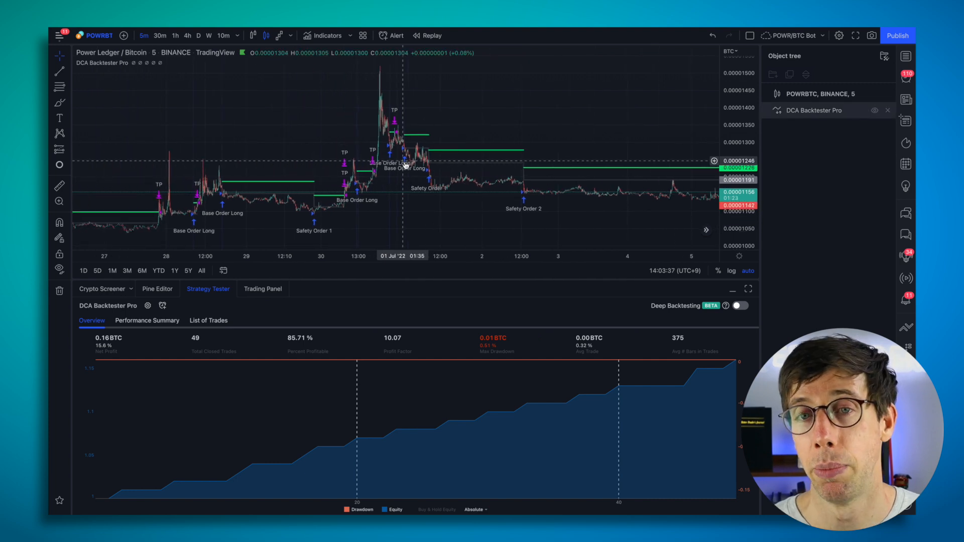
scroll(402, 167, up, 2)
scroll(419, 164, up, 2)
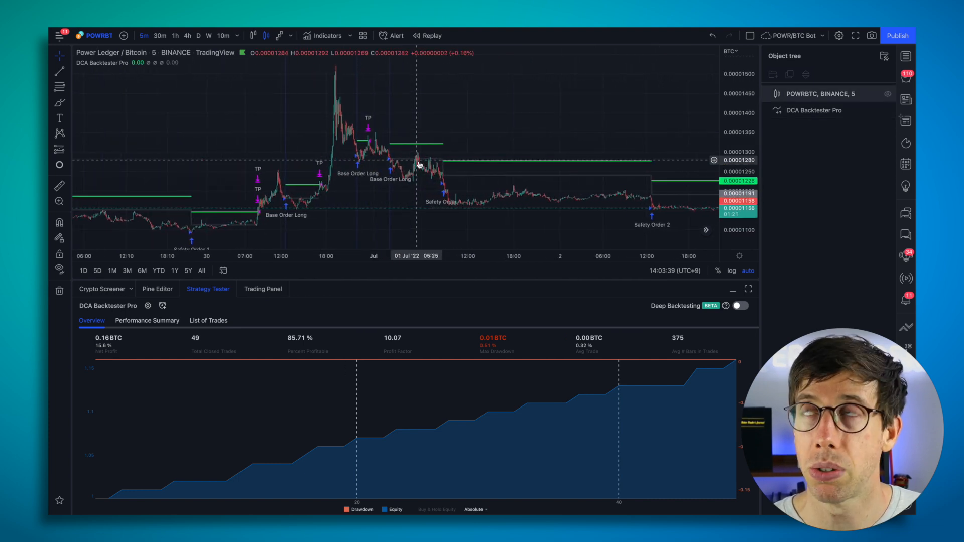
scroll(418, 164, up, 2)
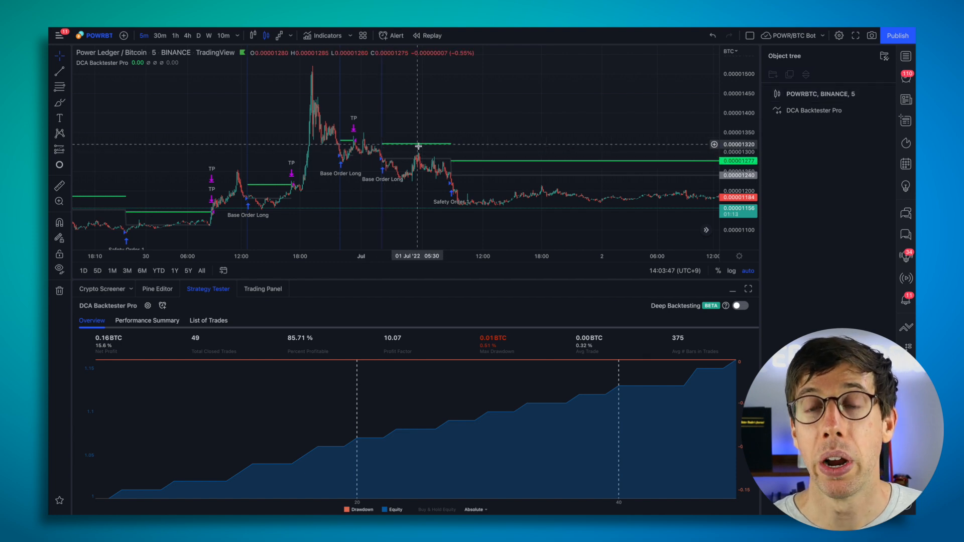
scroll(418, 145, down, 3)
scroll(418, 145, down, 3)
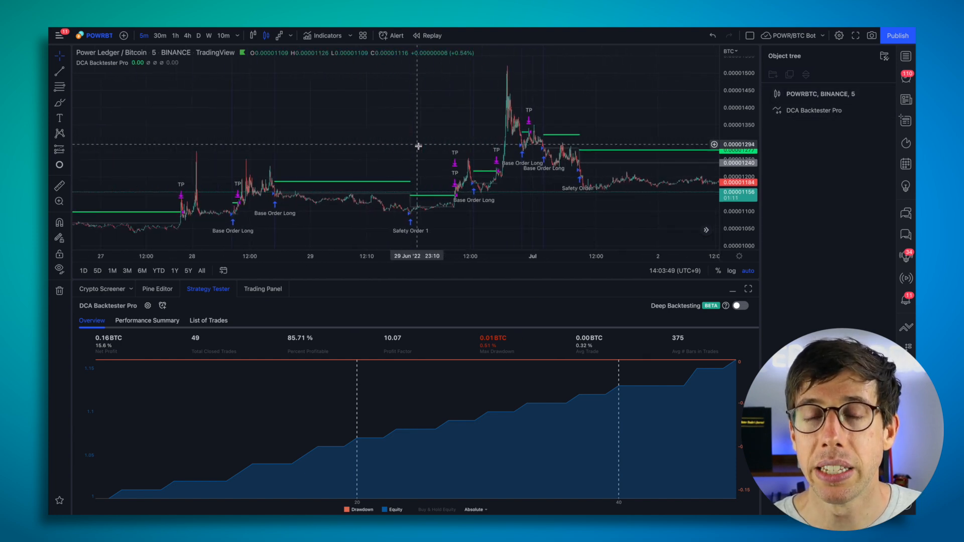
scroll(418, 145, down, 2)
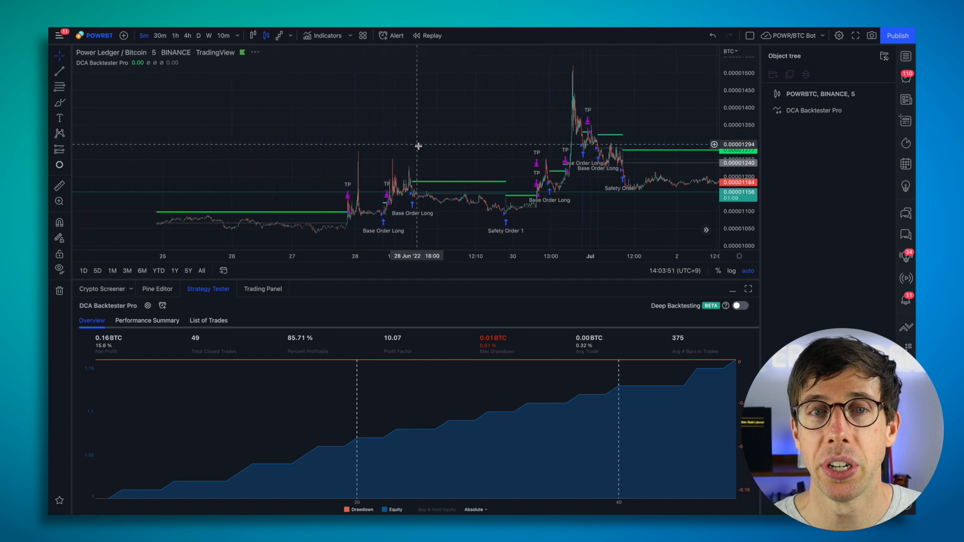
scroll(418, 145, down, 2)
scroll(417, 145, down, 2)
scroll(419, 145, down, 2)
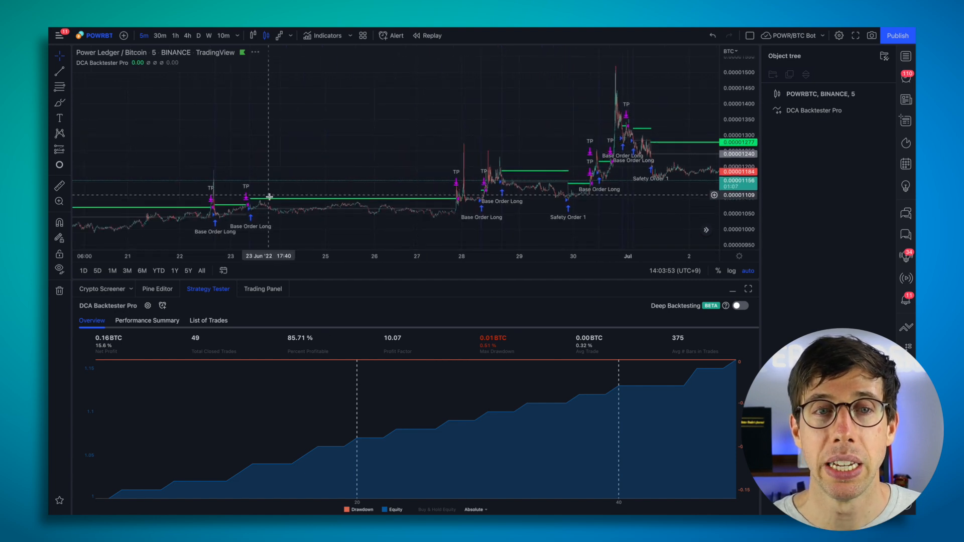
scroll(257, 209, up, 3)
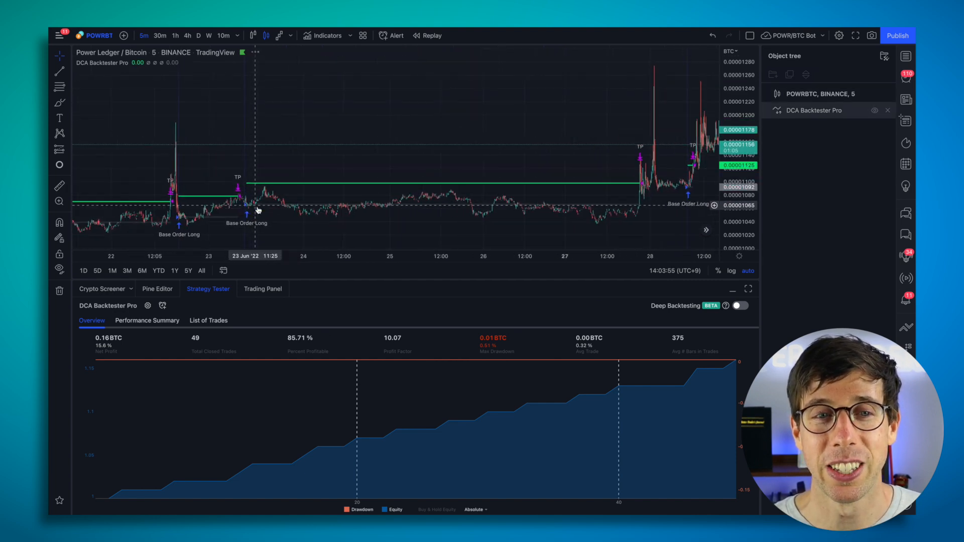
scroll(258, 209, up, 3)
scroll(279, 145, up, 3)
scroll(279, 146, down, 2)
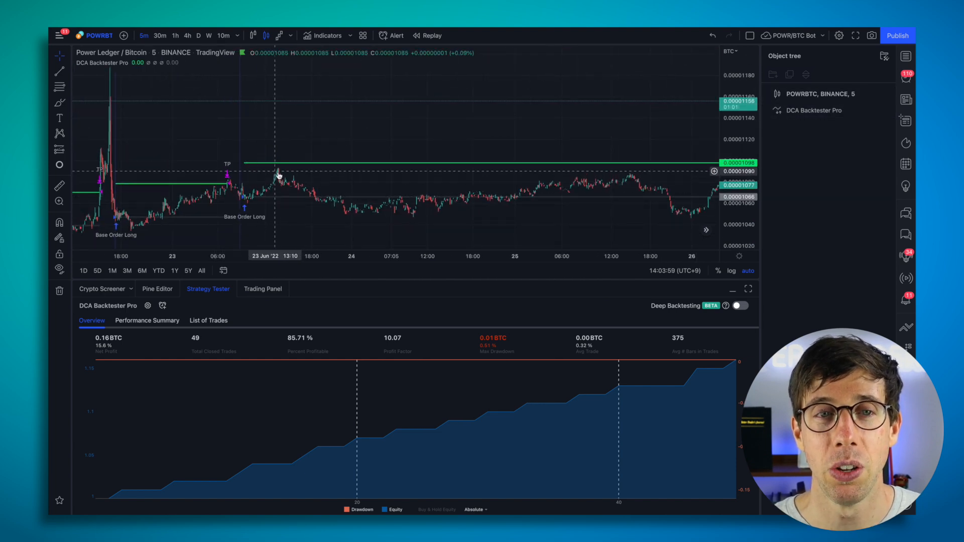
click(282, 168)
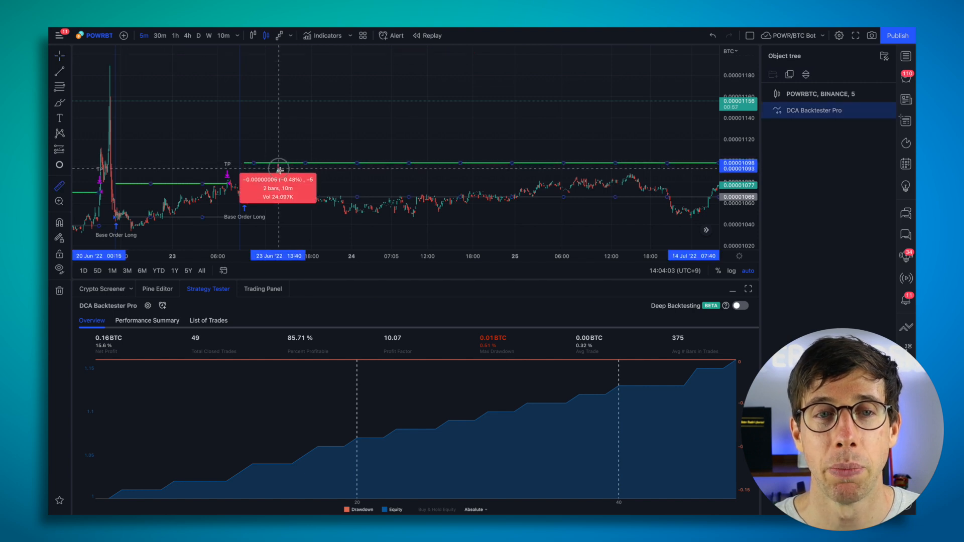
key(Escape)
Bring up the DCA Backtester Pro Inputs and move the dialog aside to reveal the chart
click(148, 305)
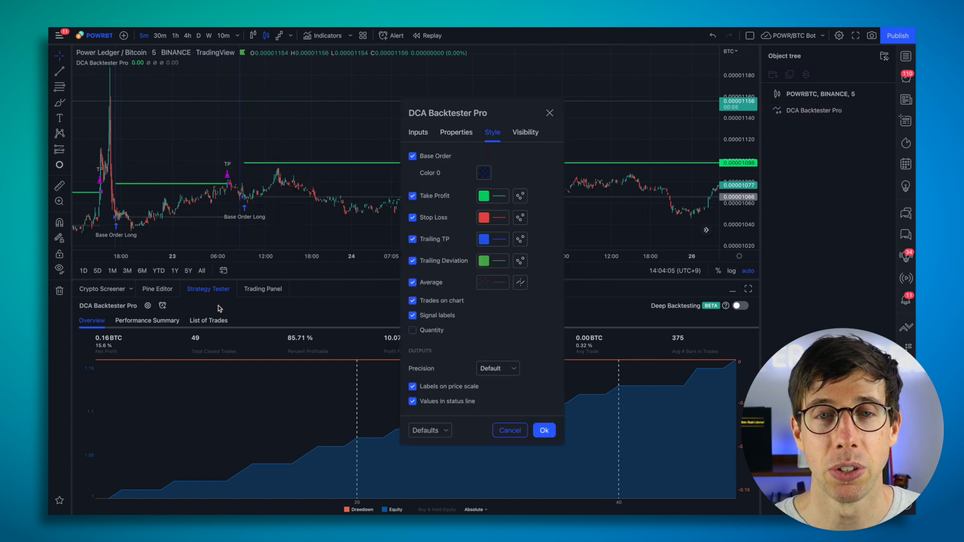
click(419, 133)
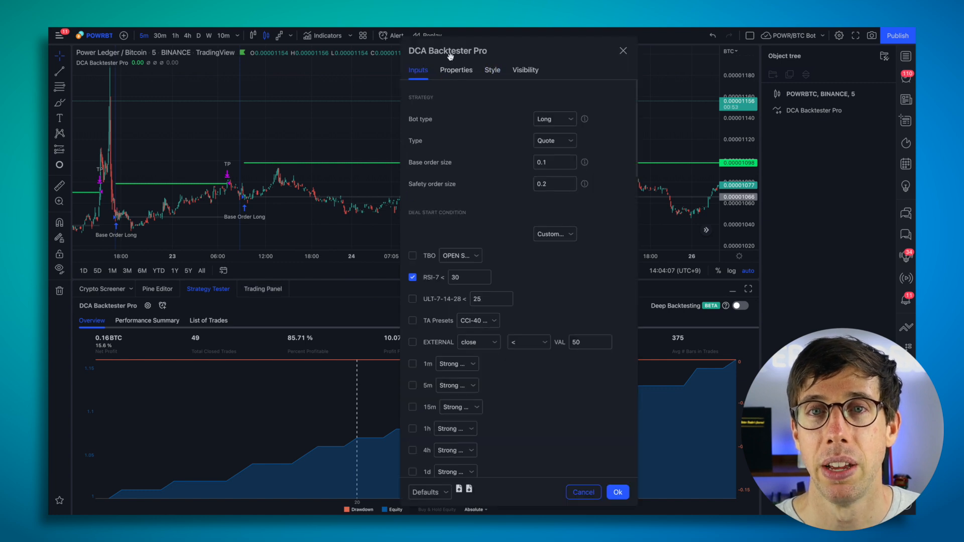
drag(450, 53, 576, 51)
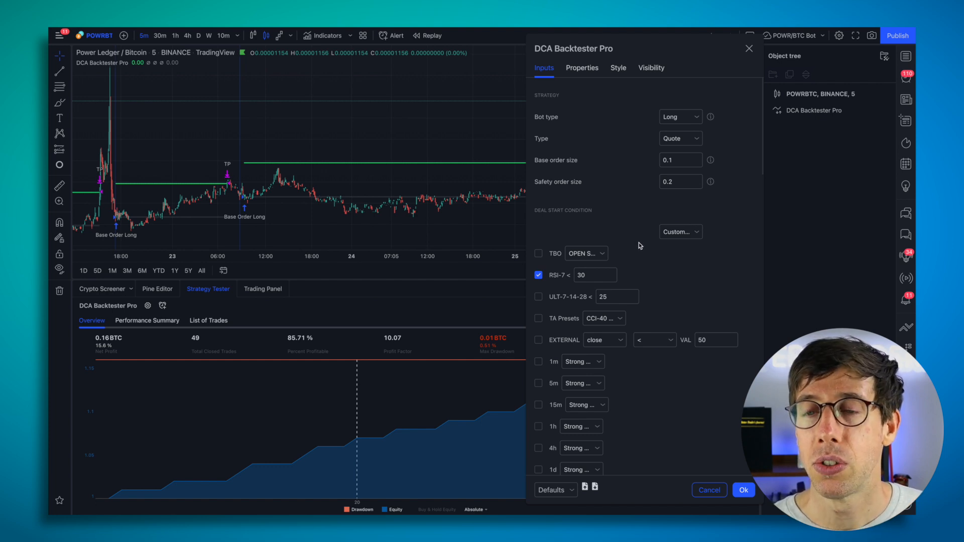
scroll(640, 242, down, 4)
scroll(638, 243, down, 4)
scroll(639, 243, down, 3)
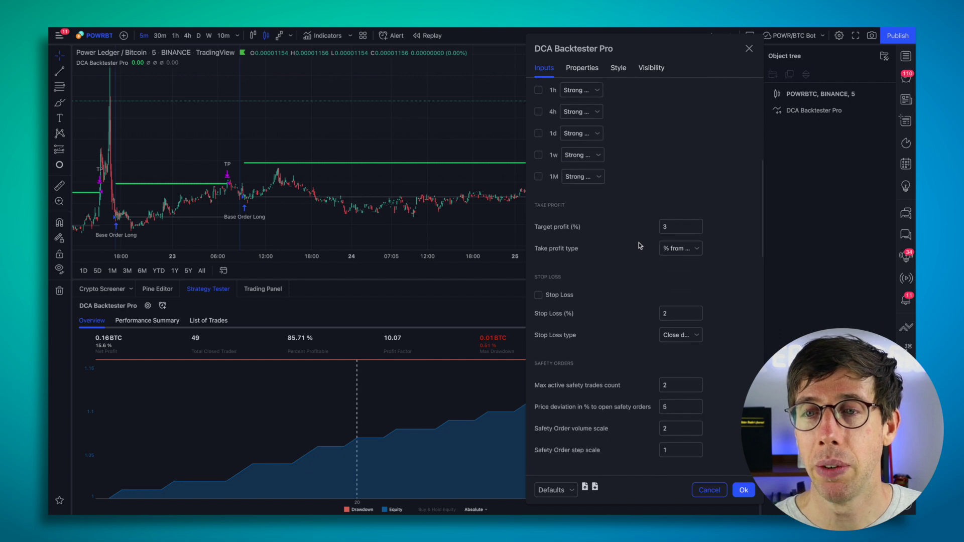
Set Target profit to 2.5%, rerunning the backtest to 53 trades, and close the settings
click(670, 227)
text(2.5)
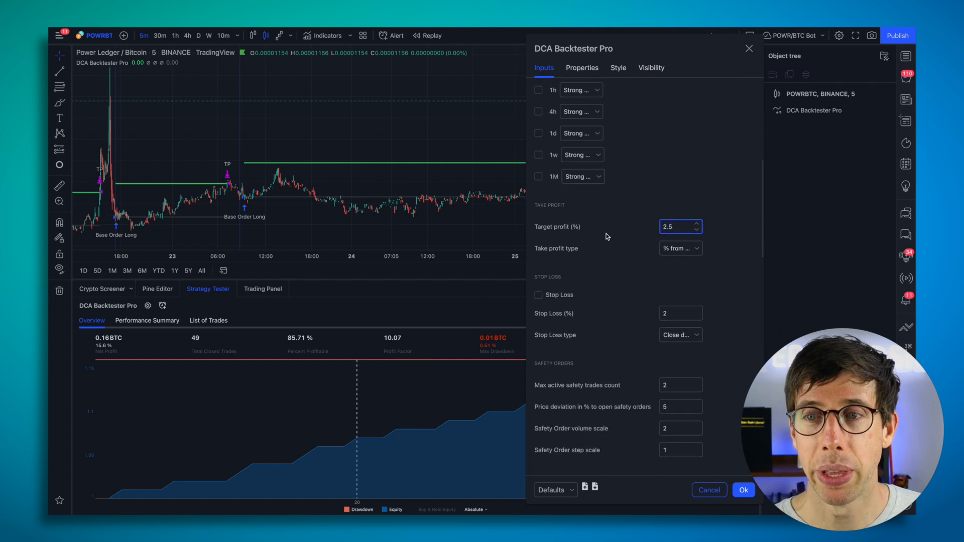
click(607, 237)
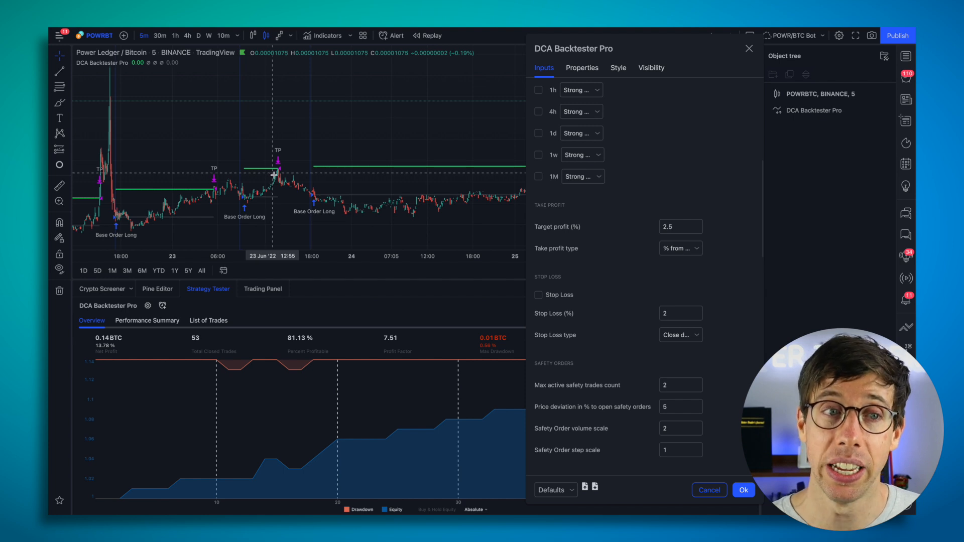
scroll(274, 175, down, 5)
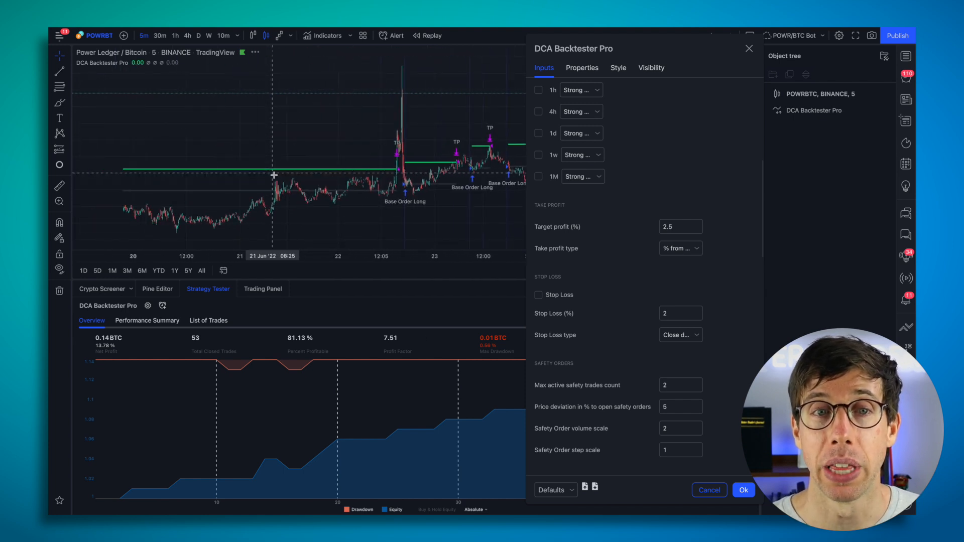
scroll(274, 174, down, 3)
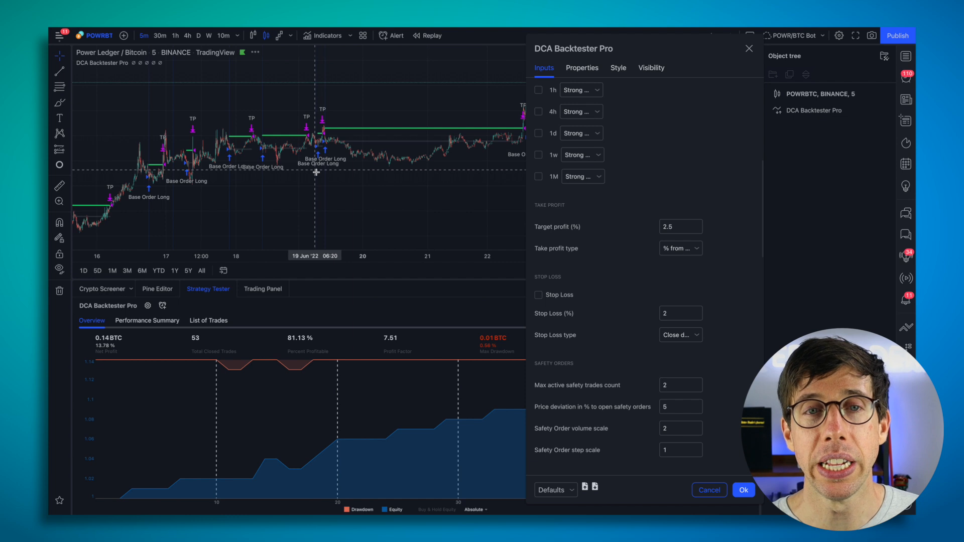
scroll(316, 173, down, 4)
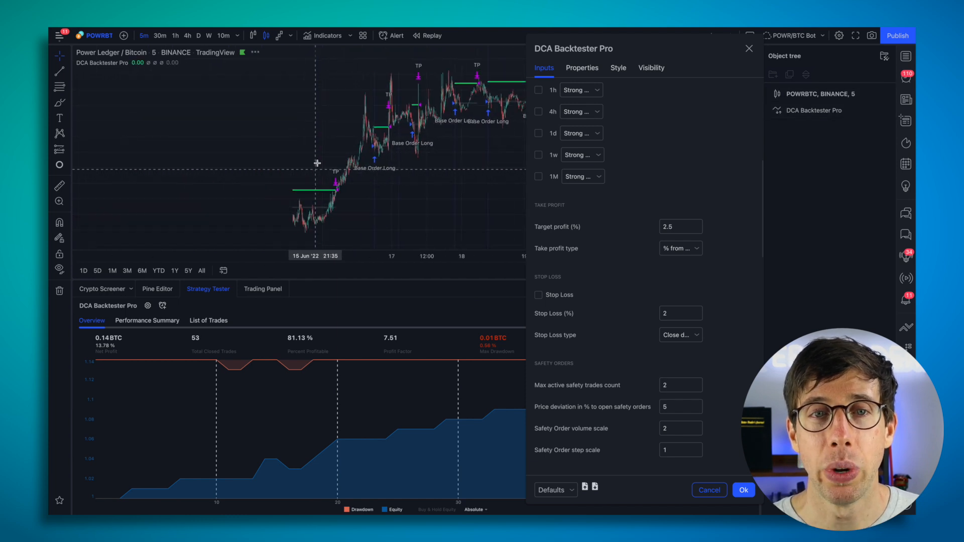
key(Escape)
scroll(314, 159, down, 2)
scroll(314, 159, down, 3)
scroll(314, 160, down, 2)
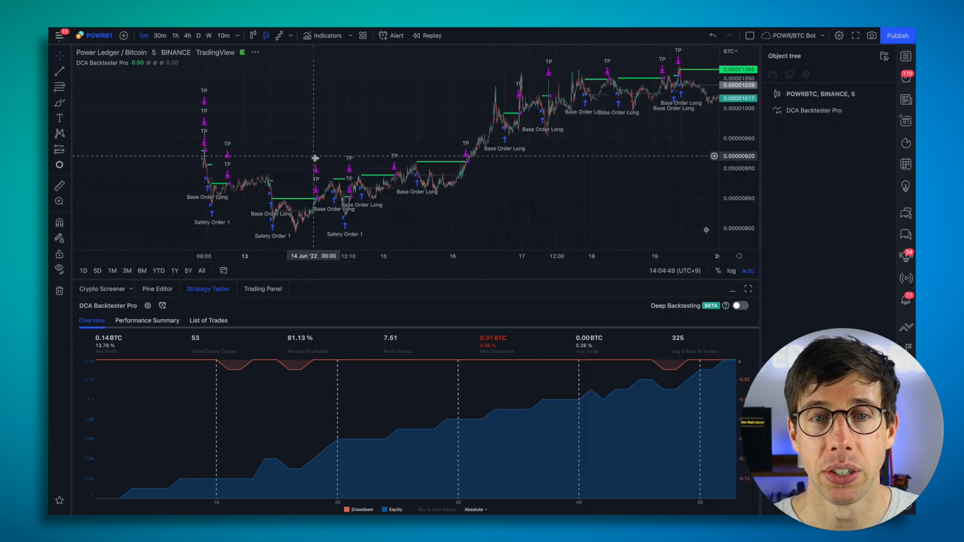
scroll(315, 160, down, 3)
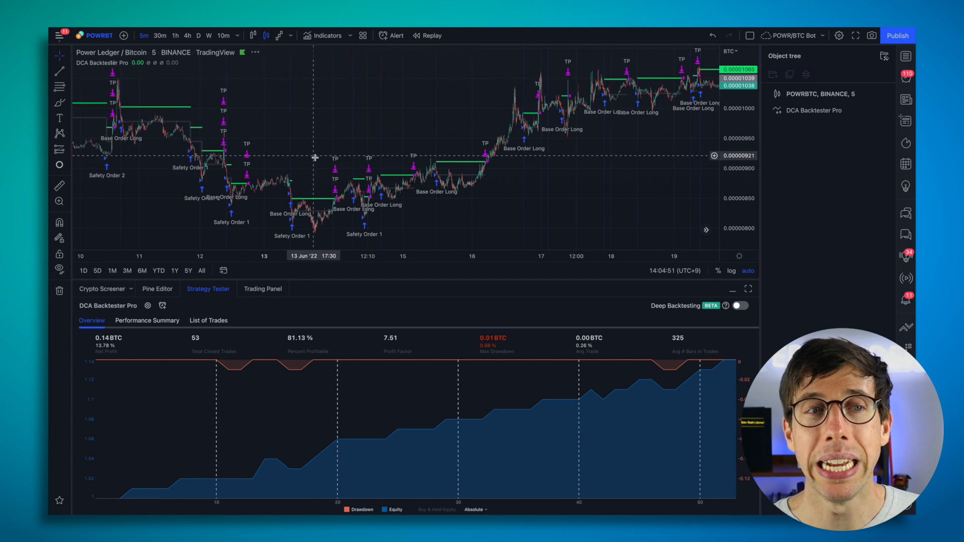
drag(504, 148, 414, 113)
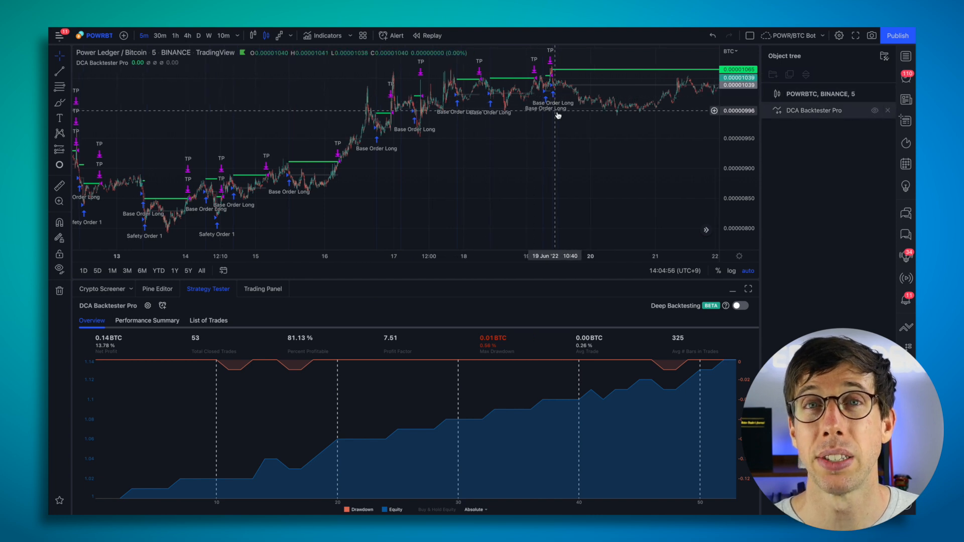
scroll(540, 103, down, 5)
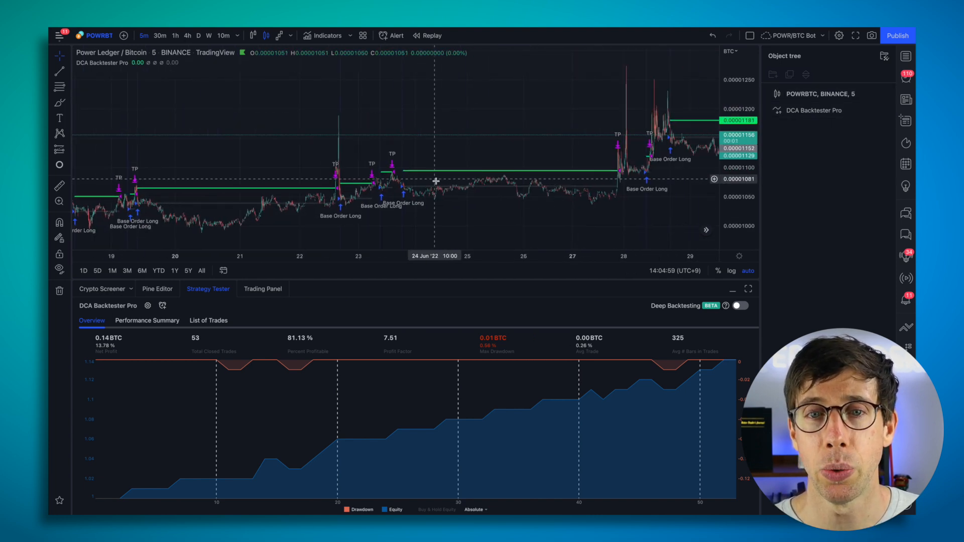
drag(555, 113, 444, 185)
scroll(444, 185, down, 5)
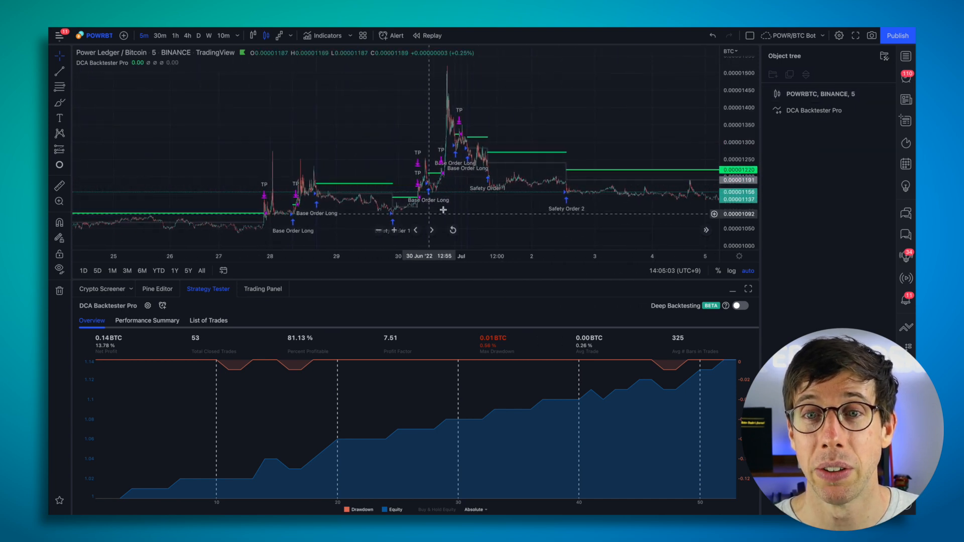
scroll(579, 200, down, 5)
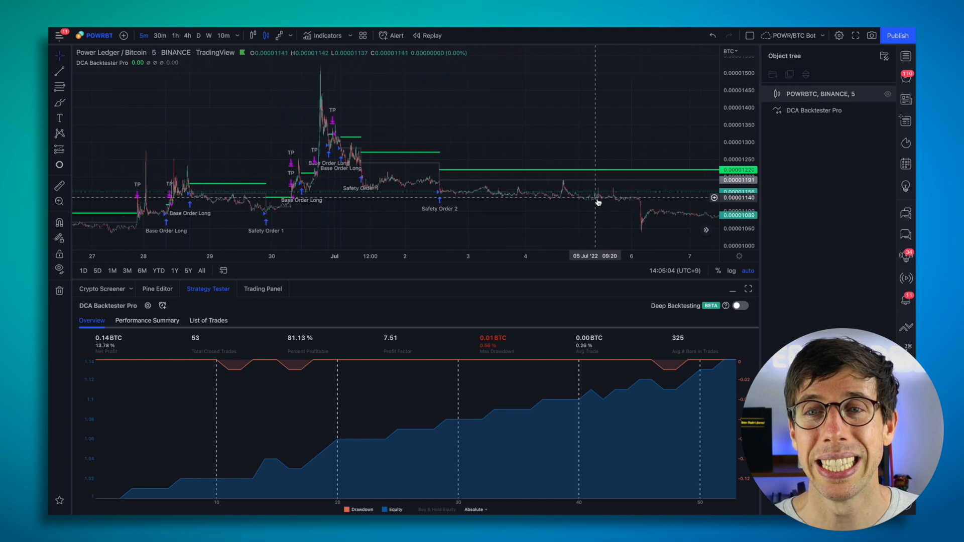
scroll(595, 201, down, 5)
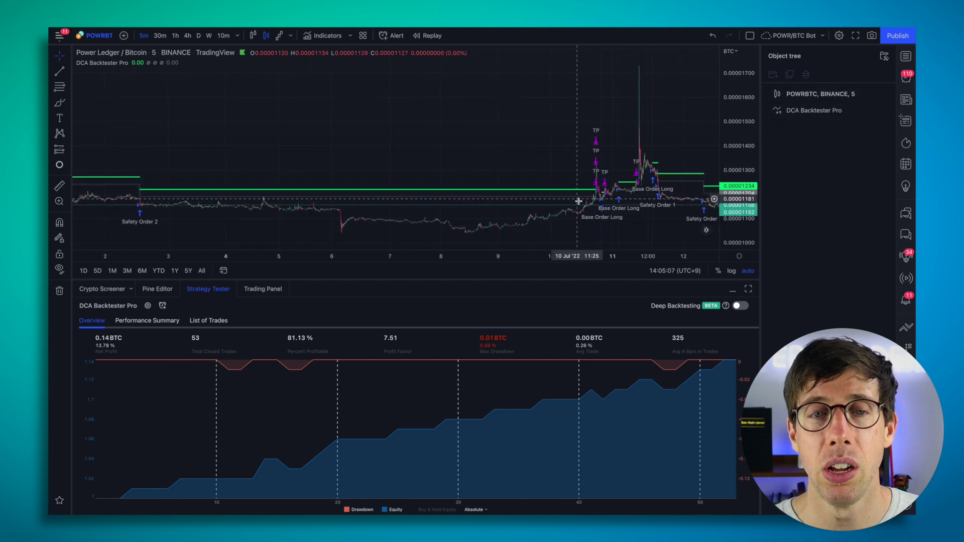
scroll(527, 198, up, 5)
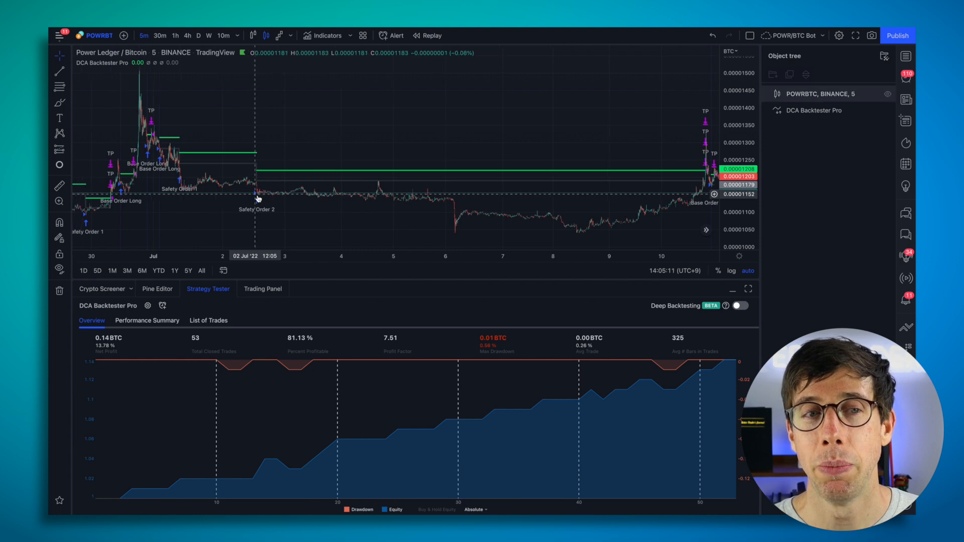
drag(249, 198, 324, 199)
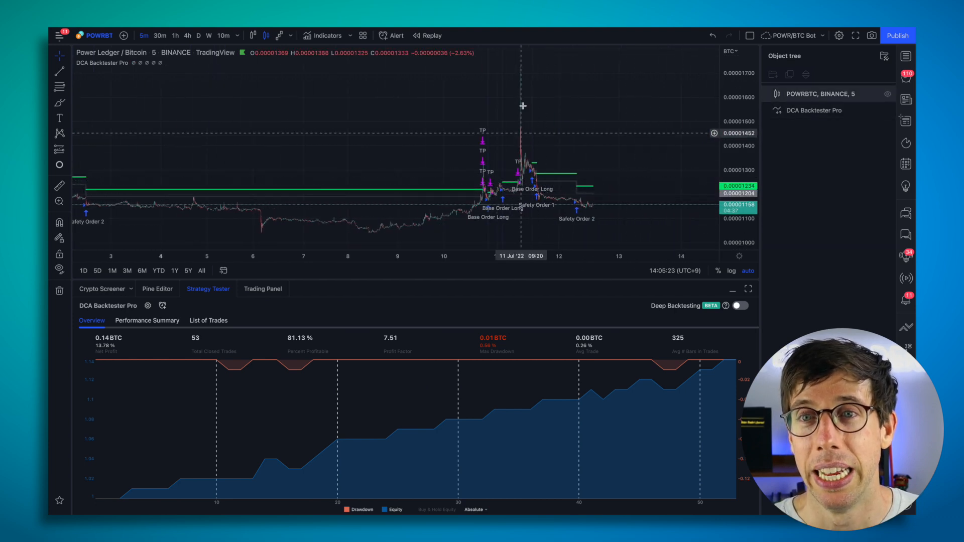
drag(519, 93, 531, 178)
scroll(530, 178, down, 8)
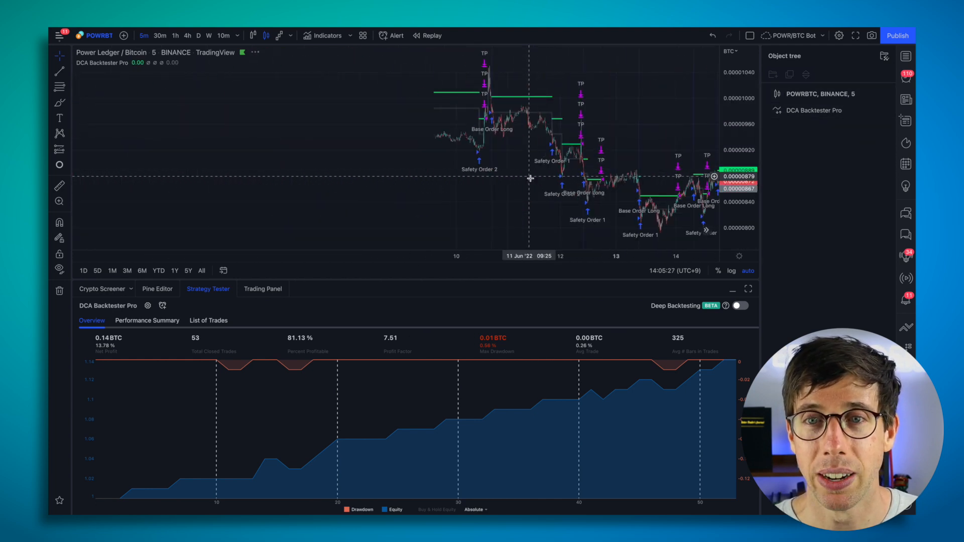
scroll(530, 178, down, 6)
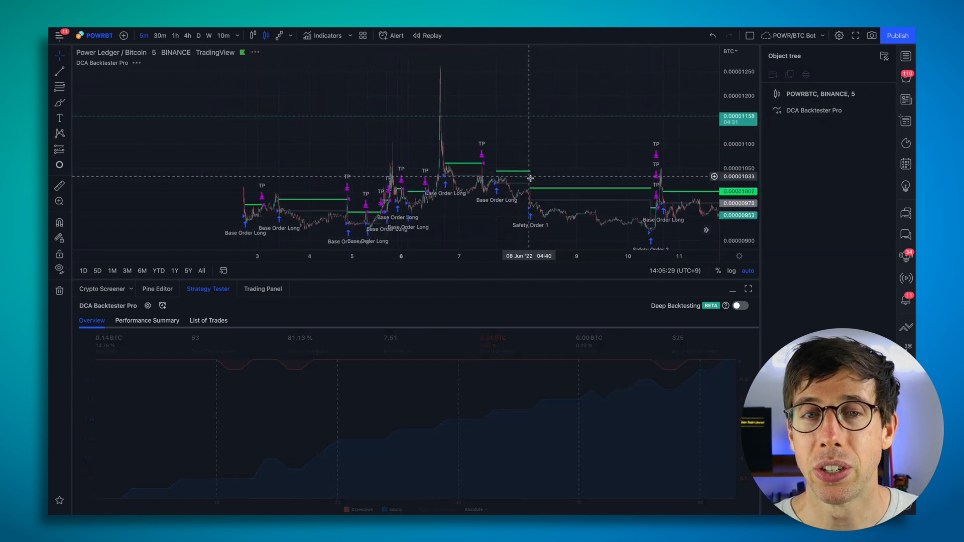
scroll(530, 179, down, 5)
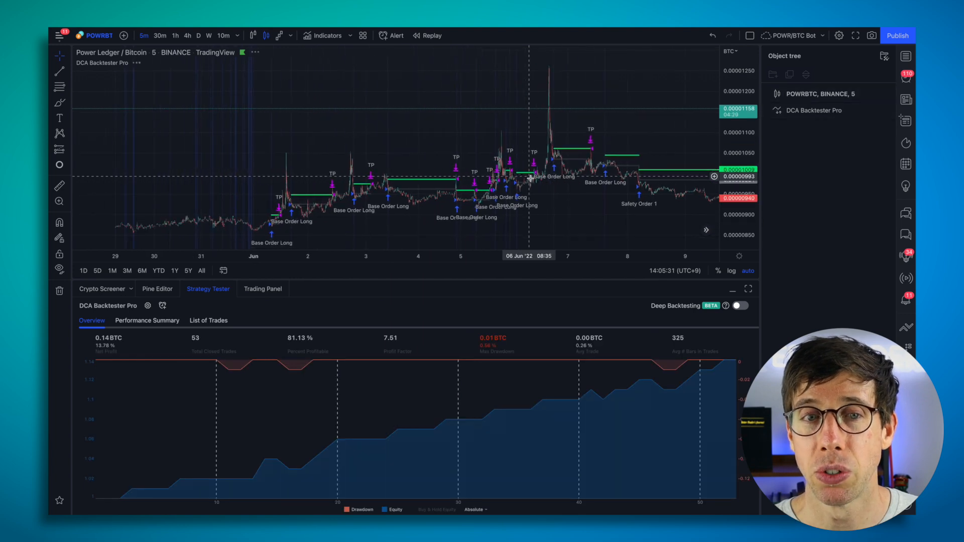
scroll(530, 178, up, 1)
scroll(531, 178, up, 4)
scroll(530, 179, up, 4)
scroll(531, 179, up, 2)
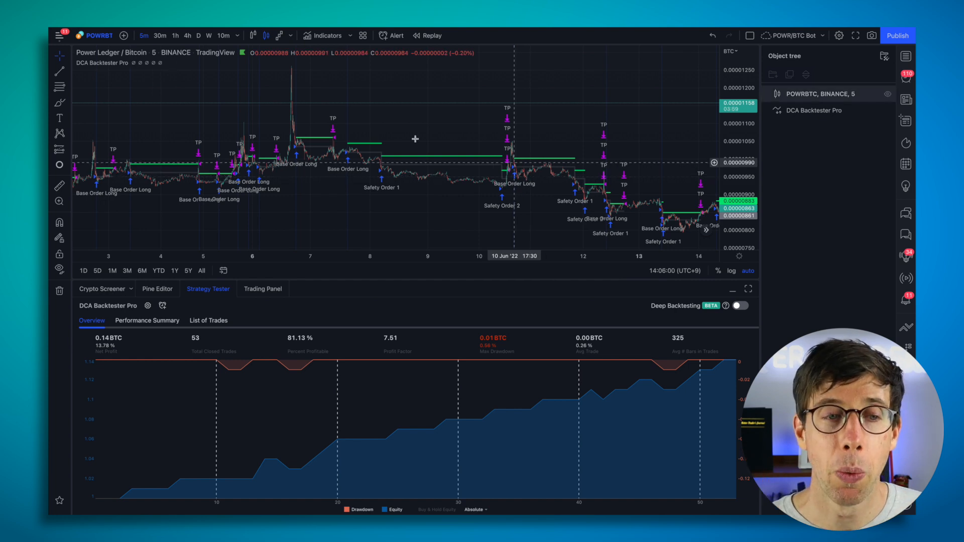
Bring up the DCA Backtester Pro strategy settings from the chart legend
click(148, 305)
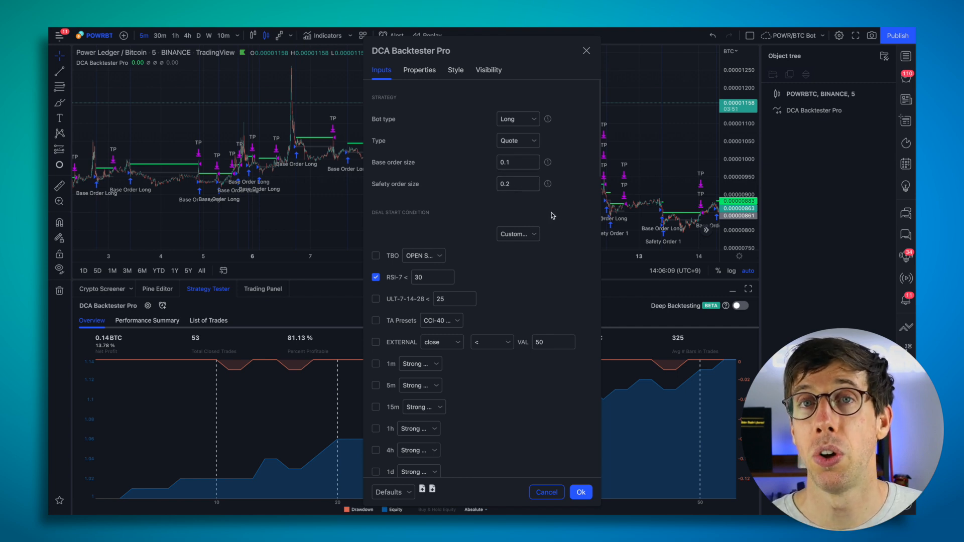
scroll(553, 224, down, 4)
scroll(527, 241, down, 4)
scroll(520, 257, down, 4)
scroll(513, 269, down, 3)
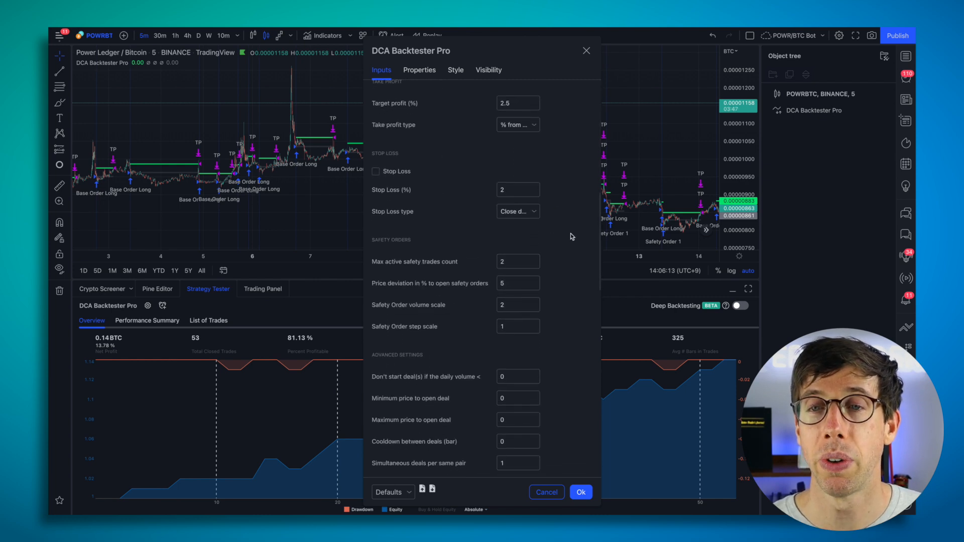
scroll(570, 233, up, 4)
scroll(571, 233, up, 4)
scroll(571, 233, up, 3)
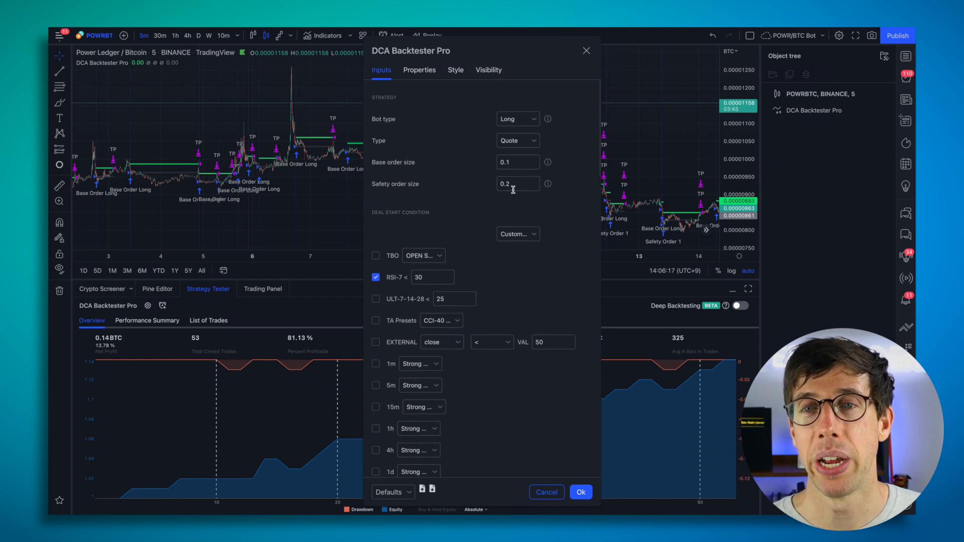
scroll(552, 260, down, 4)
scroll(553, 260, down, 4)
scroll(553, 260, down, 4)
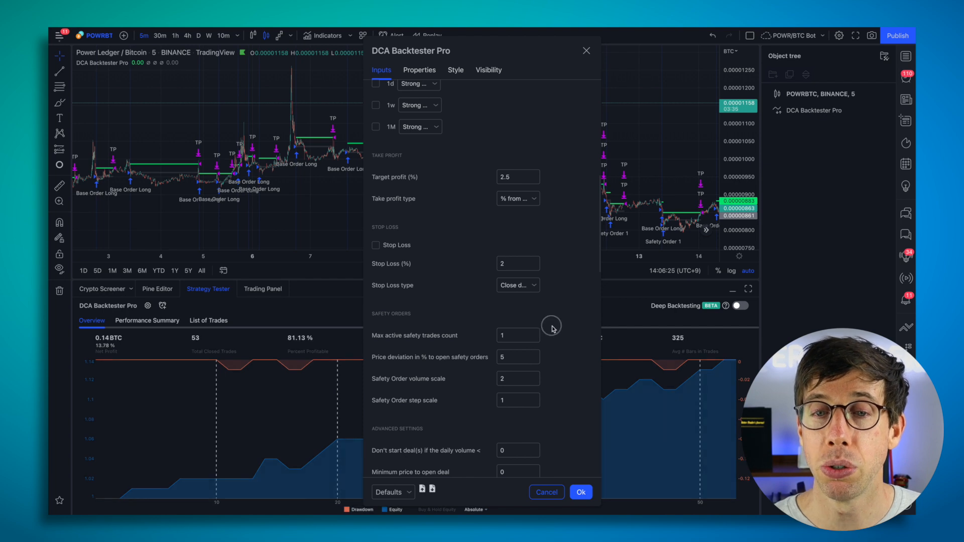
drag(430, 49, 700, 56)
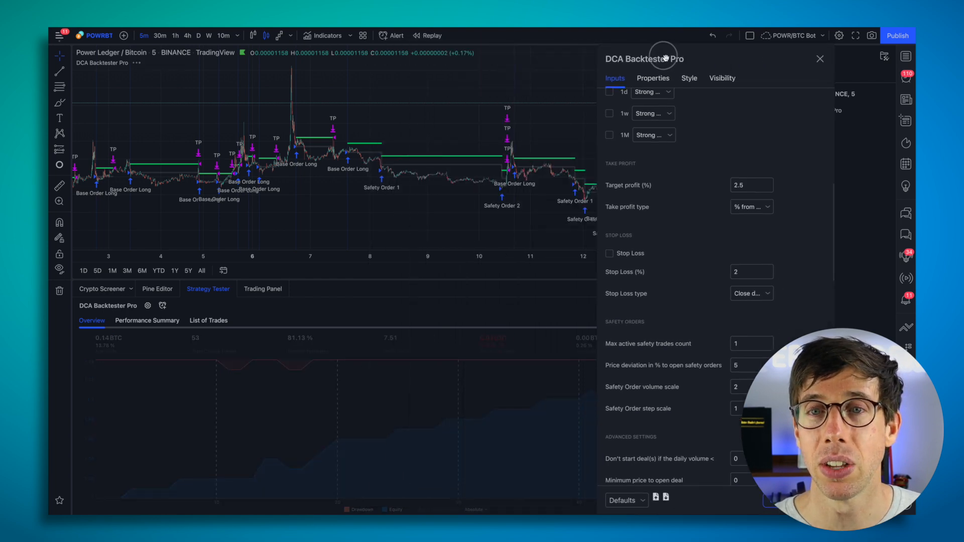
scroll(749, 188, up, 5)
scroll(749, 188, up, 3)
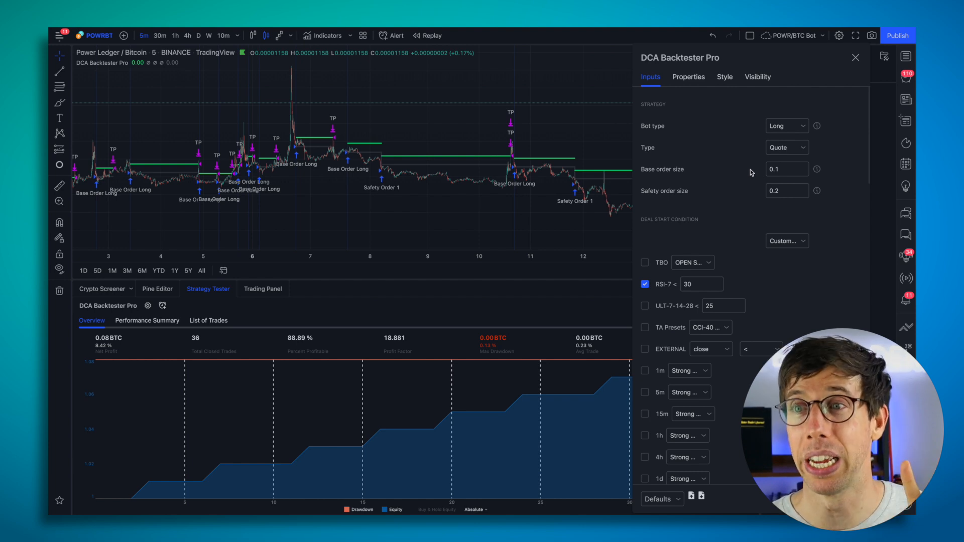
scroll(800, 197, down, 5)
scroll(800, 197, down, 5)
scroll(799, 226, down, 1)
scroll(758, 251, up, 8)
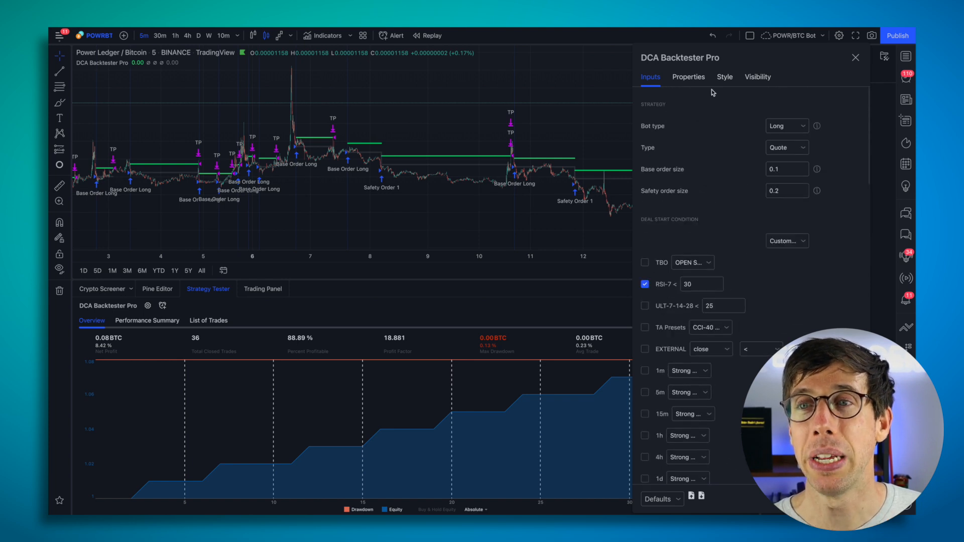
In Properties set Initial capital to 0.3, then return to the Inputs settings
click(689, 77)
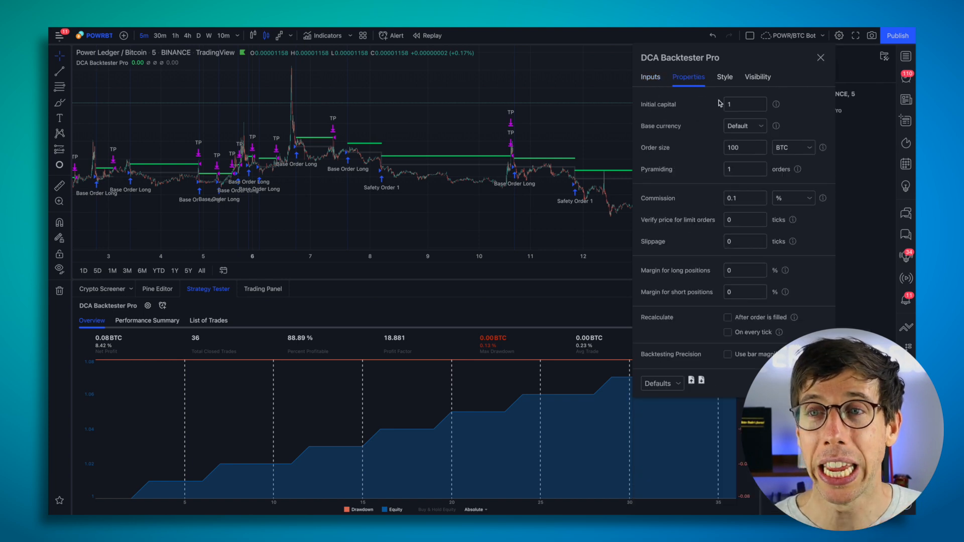
click(739, 103)
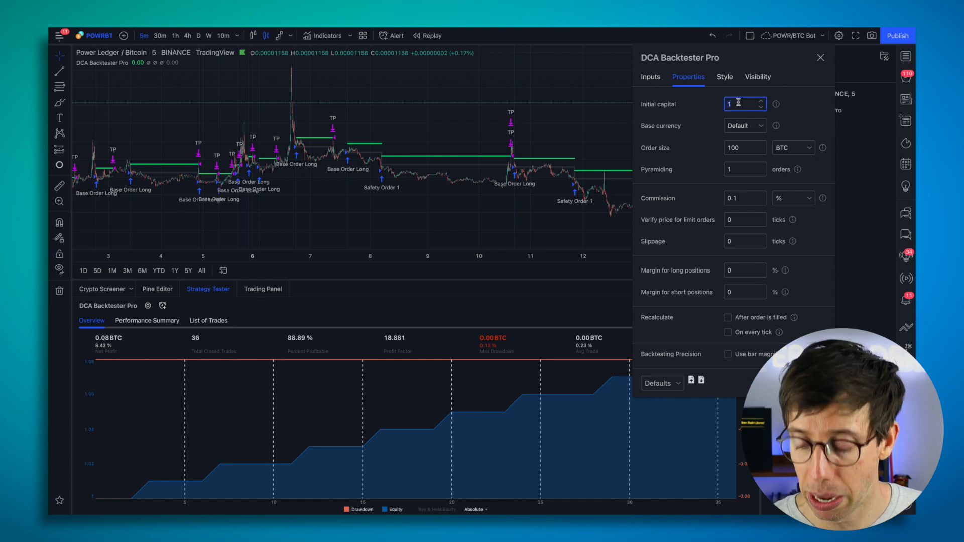
double_click(738, 103)
click(705, 111)
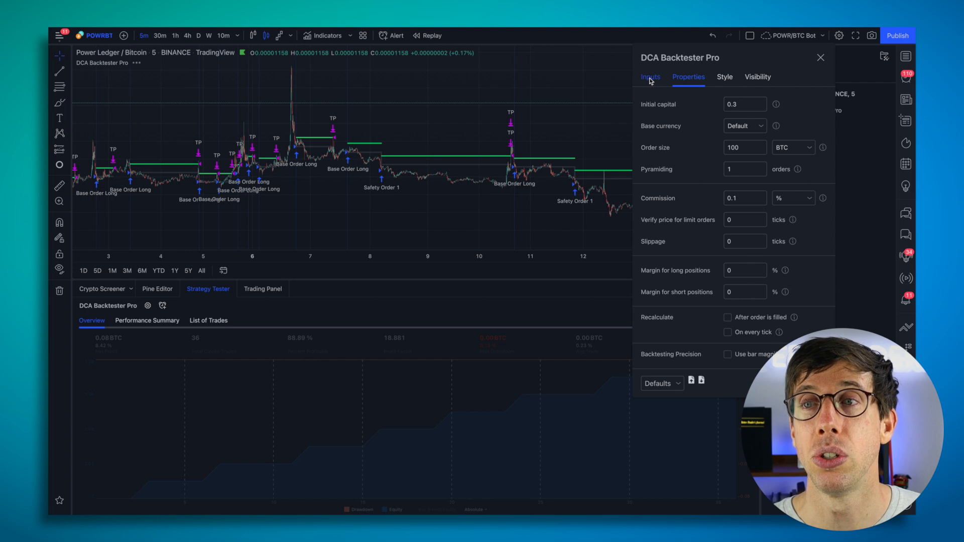
click(651, 78)
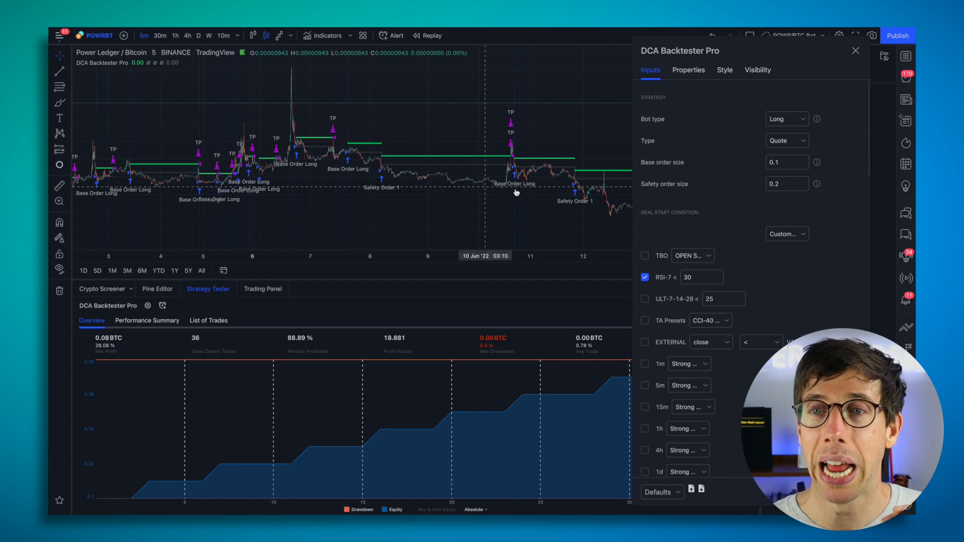
scroll(708, 201, down, 5)
scroll(709, 201, down, 5)
scroll(478, 174, down, 4)
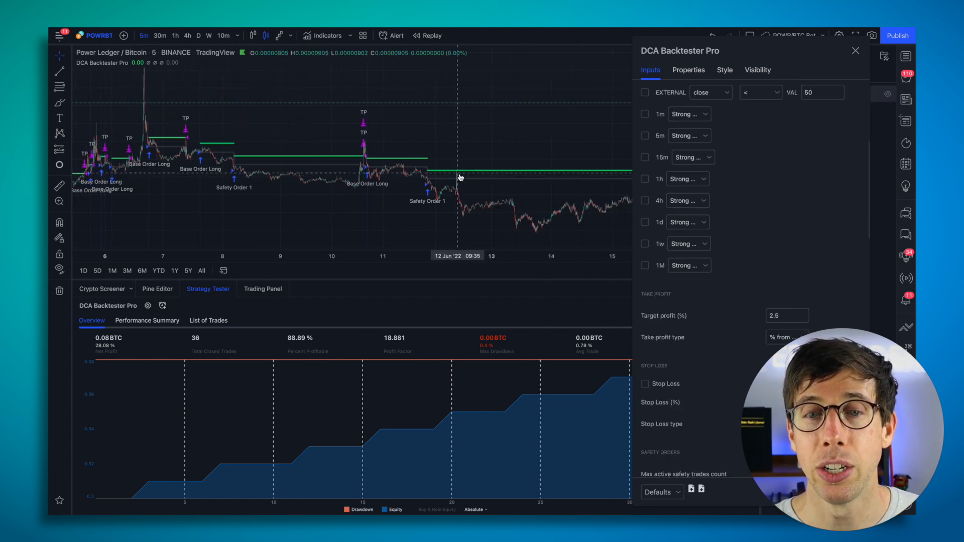
scroll(758, 297, down, 3)
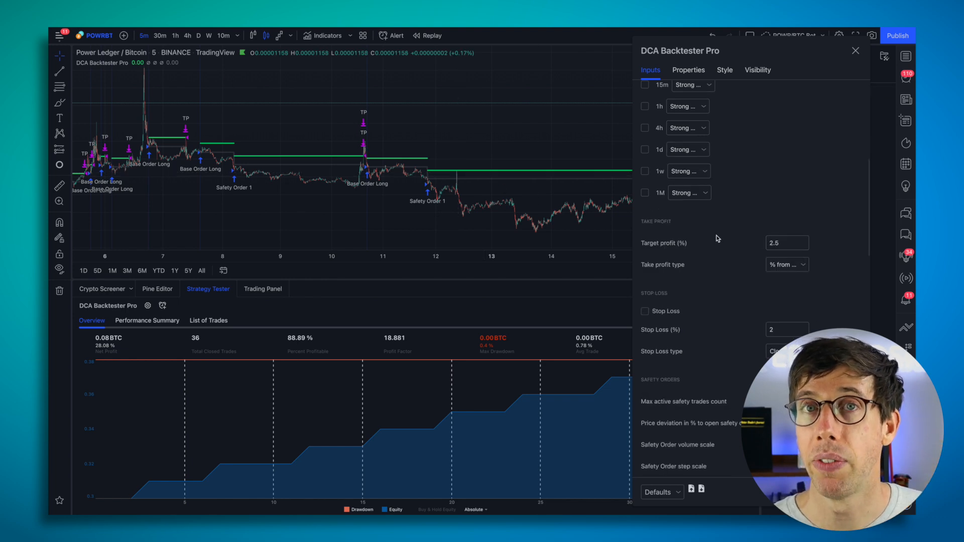
scroll(678, 211, up, 2)
scroll(716, 226, down, 4)
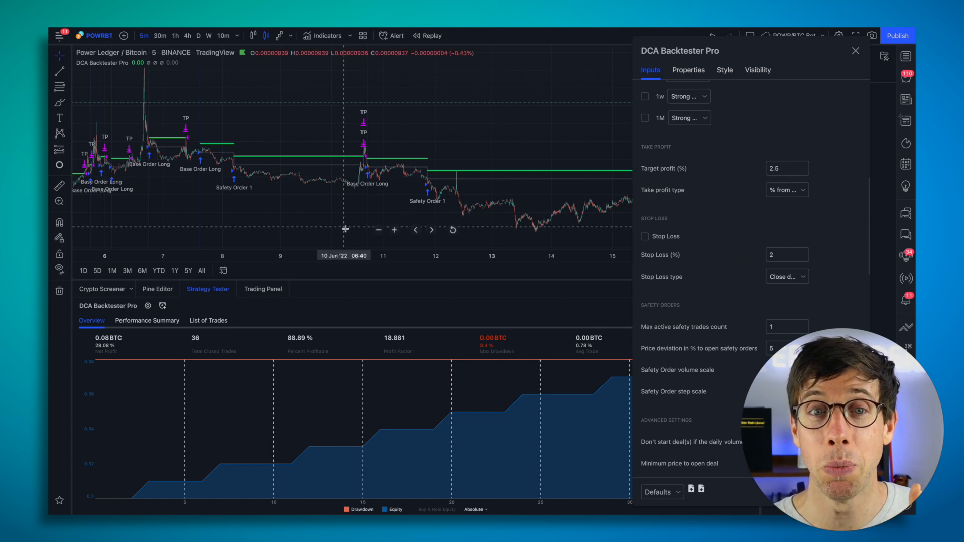
scroll(309, 204, right, 2)
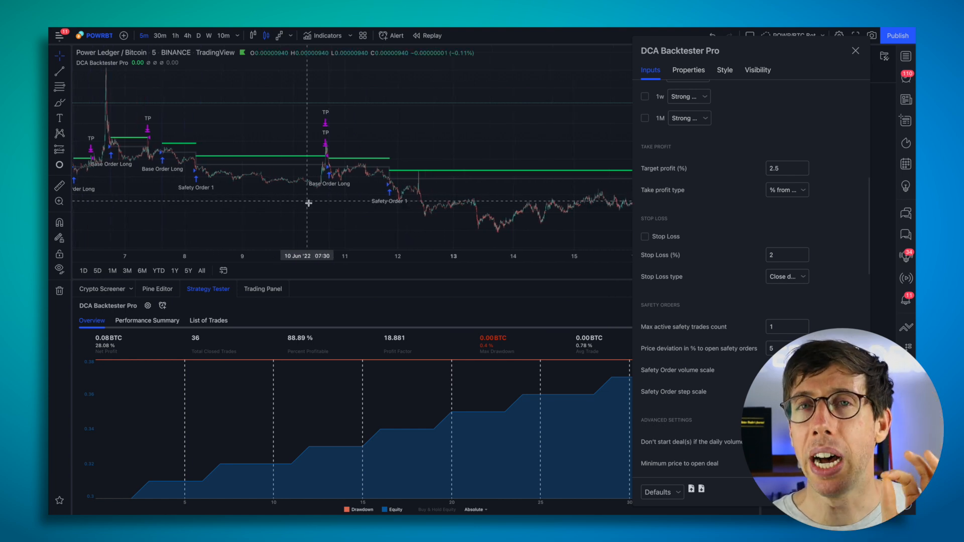
scroll(308, 204, right, 4)
scroll(308, 203, right, 5)
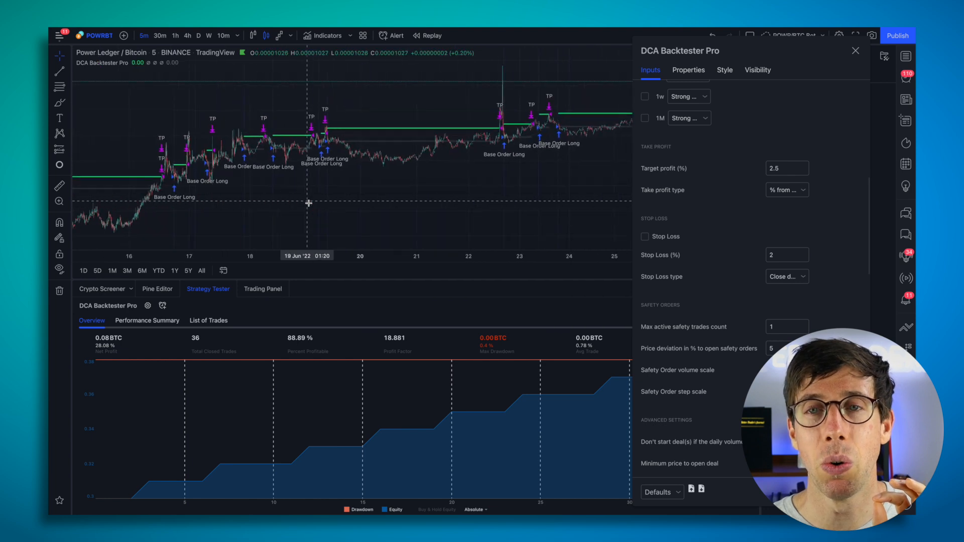
scroll(308, 204, right, 5)
scroll(308, 204, right, 4)
scroll(308, 204, right, 4)
scroll(309, 204, right, 4)
scroll(308, 204, left, 4)
scroll(308, 204, left, 4)
scroll(324, 205, left, 4)
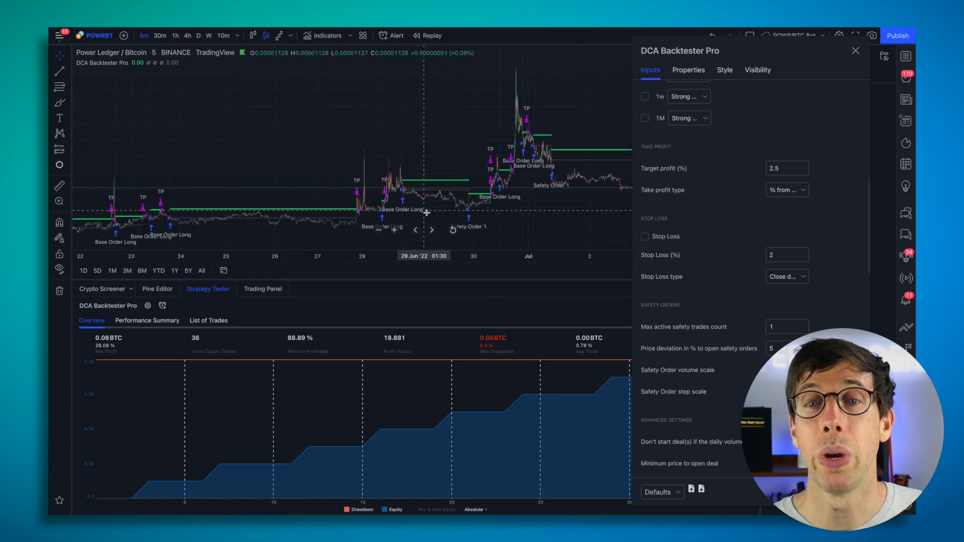
mouse_move(467, 213)
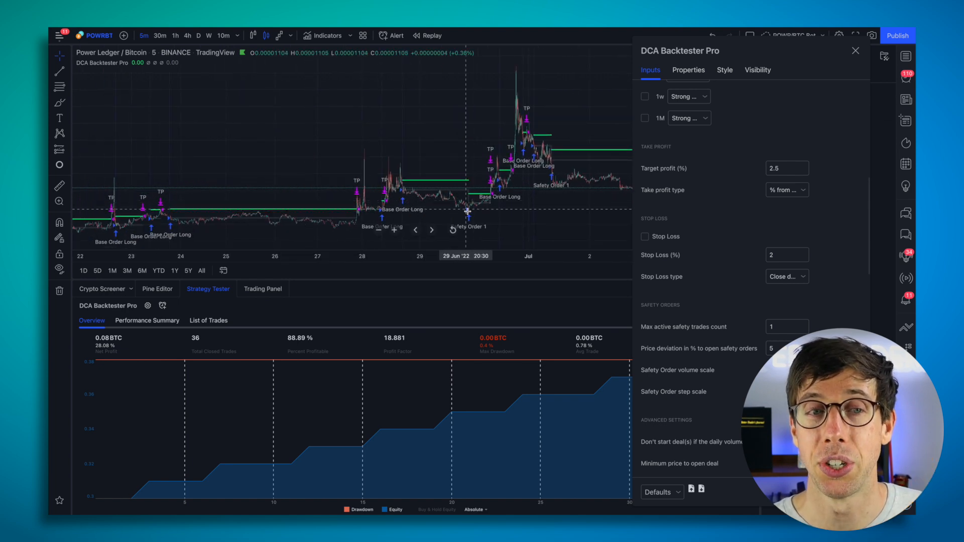
scroll(467, 213, left, 5)
scroll(467, 212, left, 5)
scroll(467, 214, left, 5)
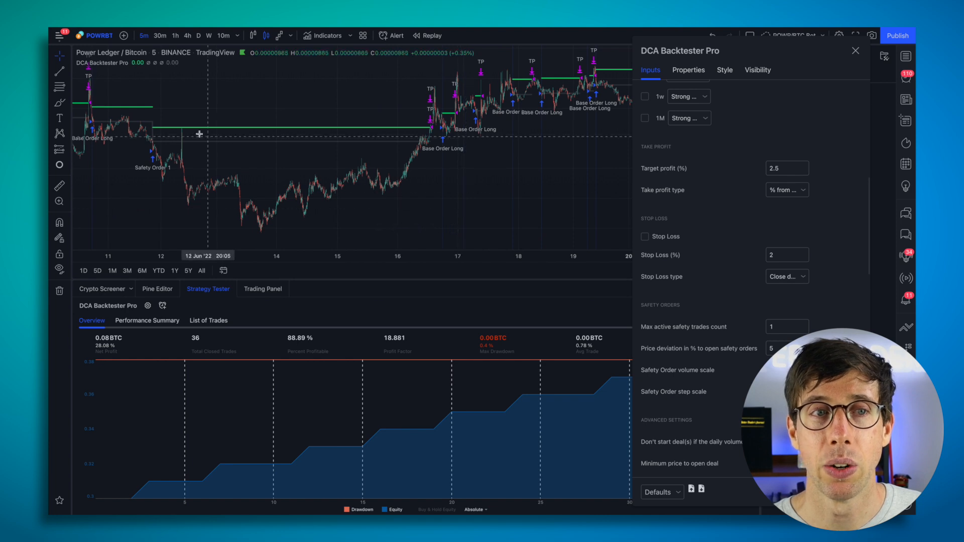
scroll(769, 326, down, 1)
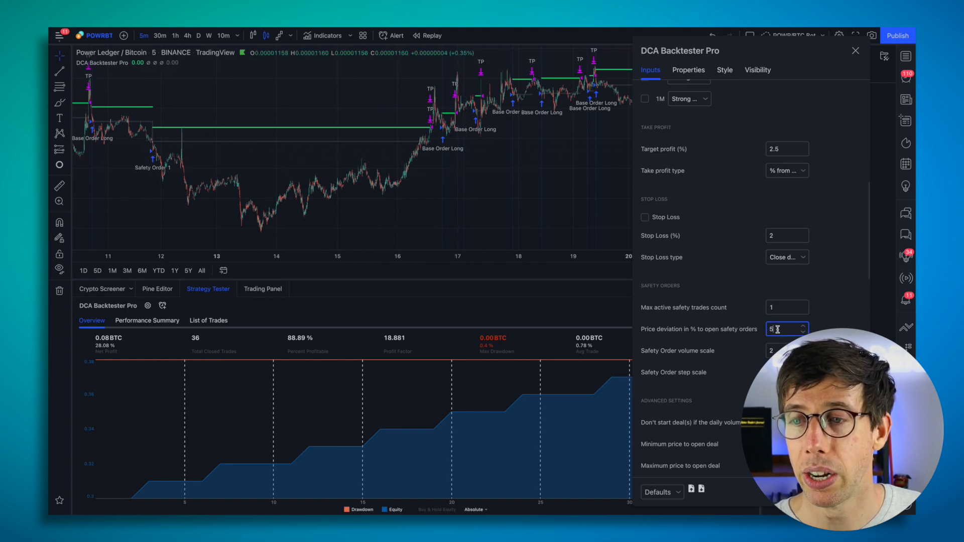
text(6)
Apply the 6% safety-order price deviation, rerunning the backtest to 40 trades, 90% profitable
click(732, 302)
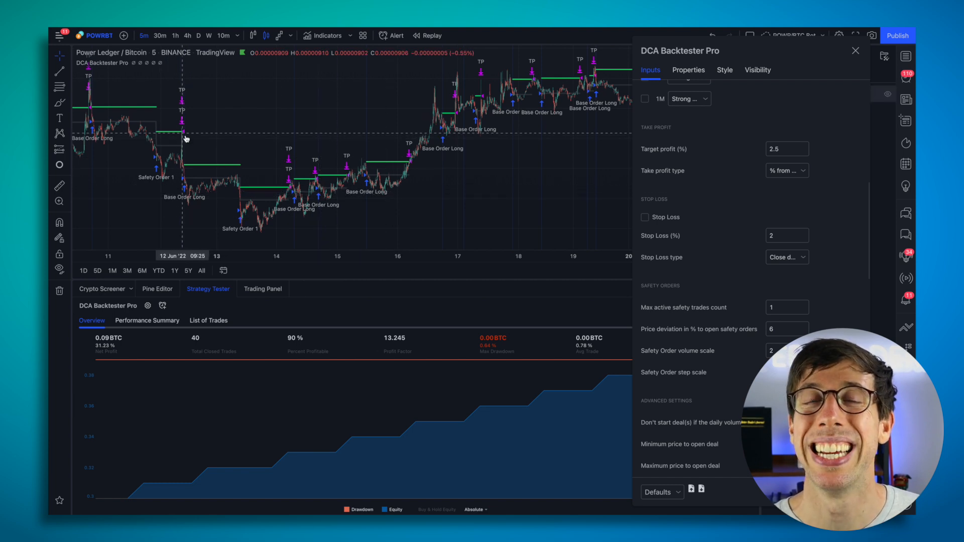
scroll(226, 139, right, 5)
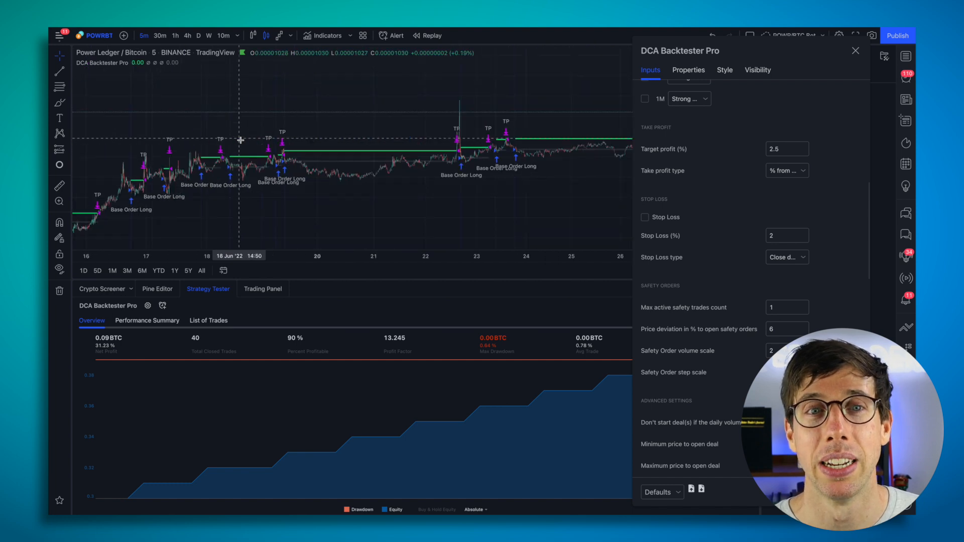
scroll(240, 140, right, 2)
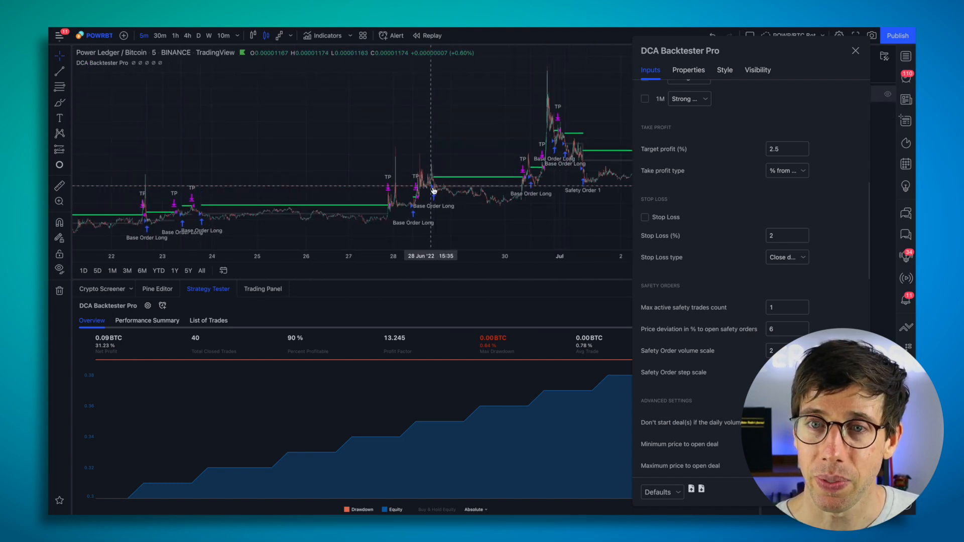
Pan the chart forward to review the late-June trades of the 40-trade backtest
drag(434, 190, 357, 214)
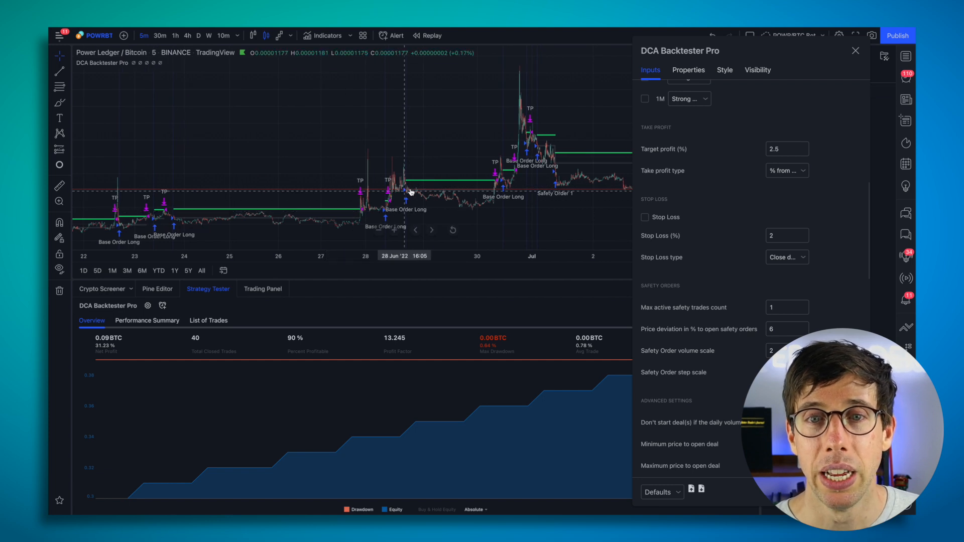
scroll(475, 185, right, 3)
scroll(475, 185, right, 2)
scroll(475, 185, right, 3)
scroll(474, 185, right, 3)
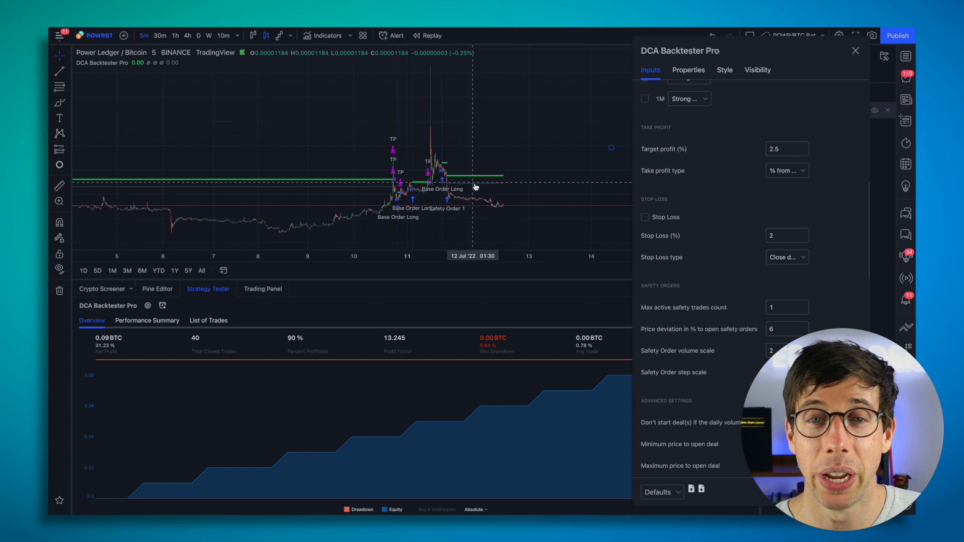
scroll(328, 168, left, 4)
scroll(328, 169, left, 4)
scroll(328, 168, left, 3)
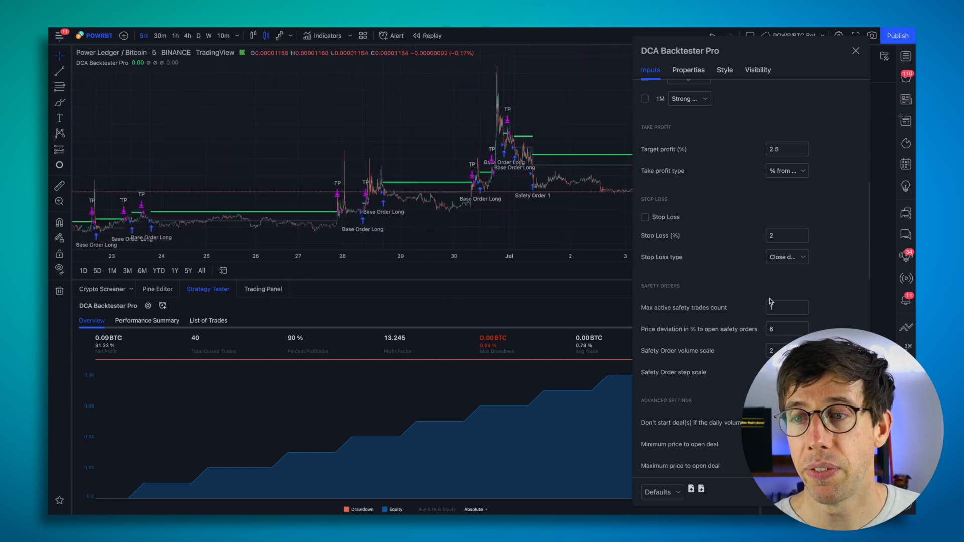
Set Max active safety trades count to 2
click(781, 307)
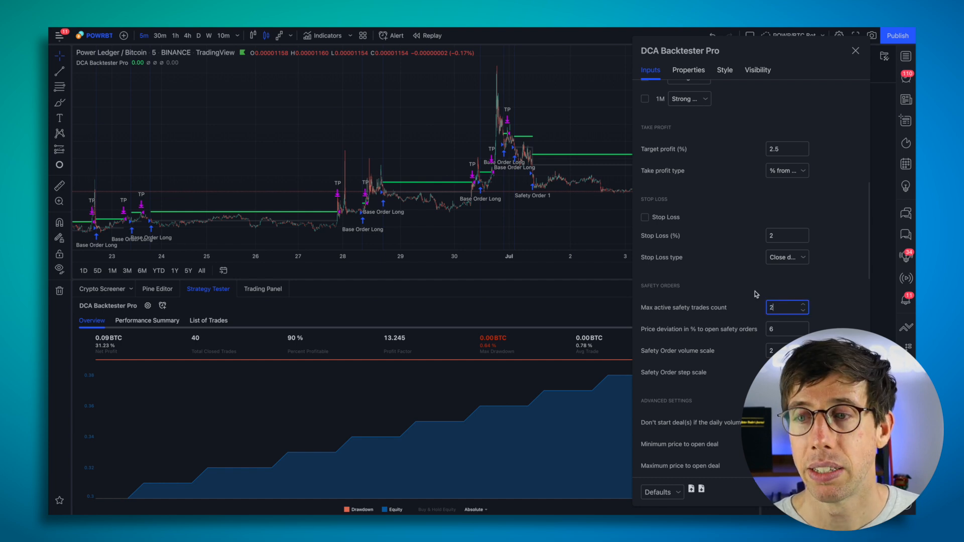
key(Return)
In Properties raise Initial capital to 0.7, then return to the Inputs settings
click(688, 70)
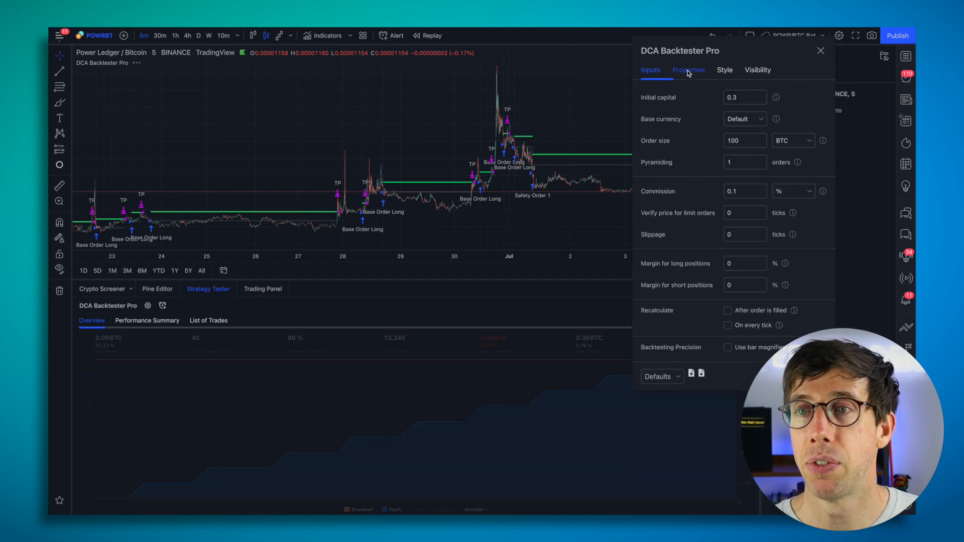
click(742, 98)
double_click(743, 97)
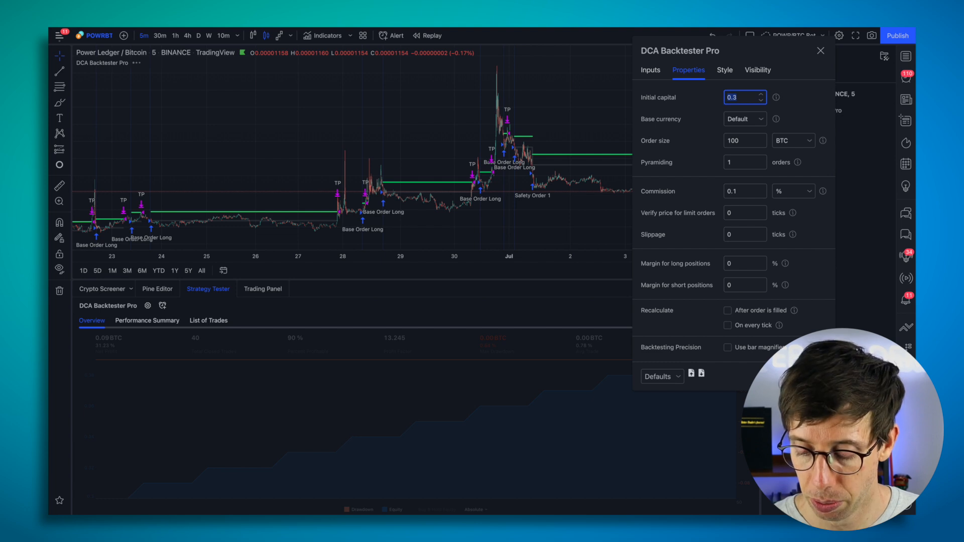
text(.7)
click(700, 105)
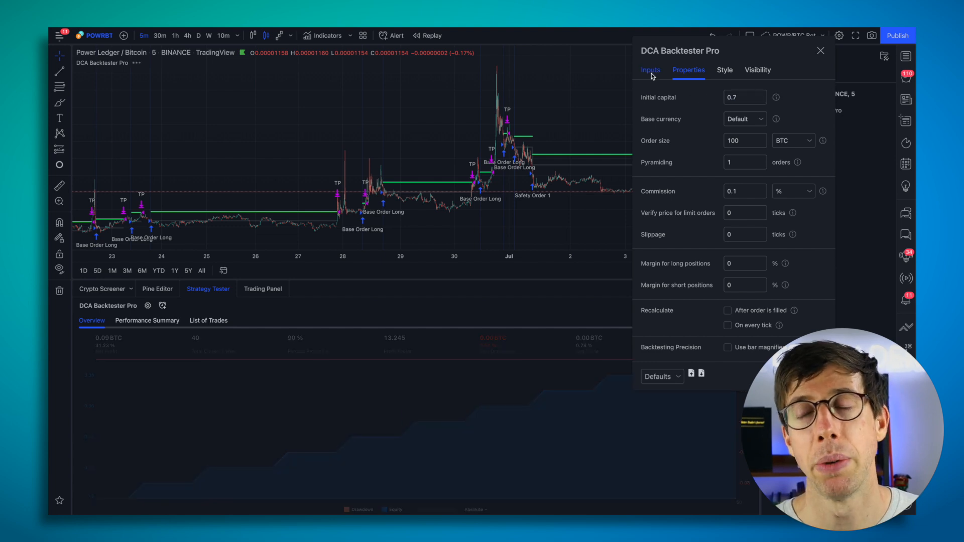
click(651, 70)
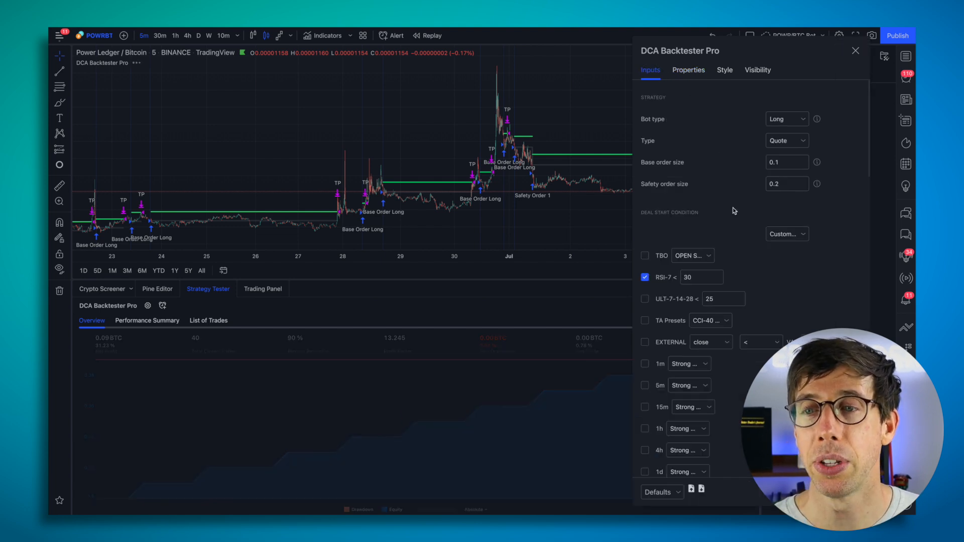
scroll(734, 210, down, 4)
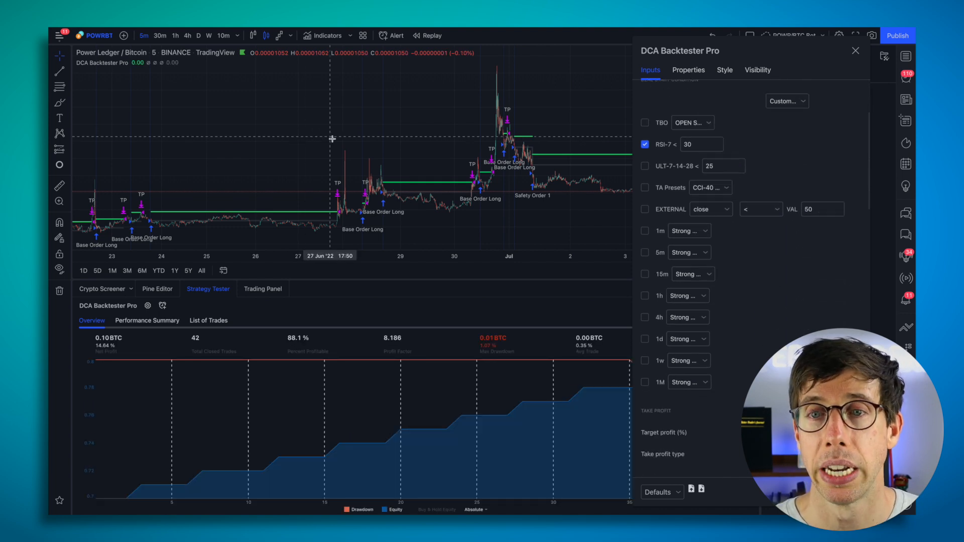
scroll(331, 139, right, 10)
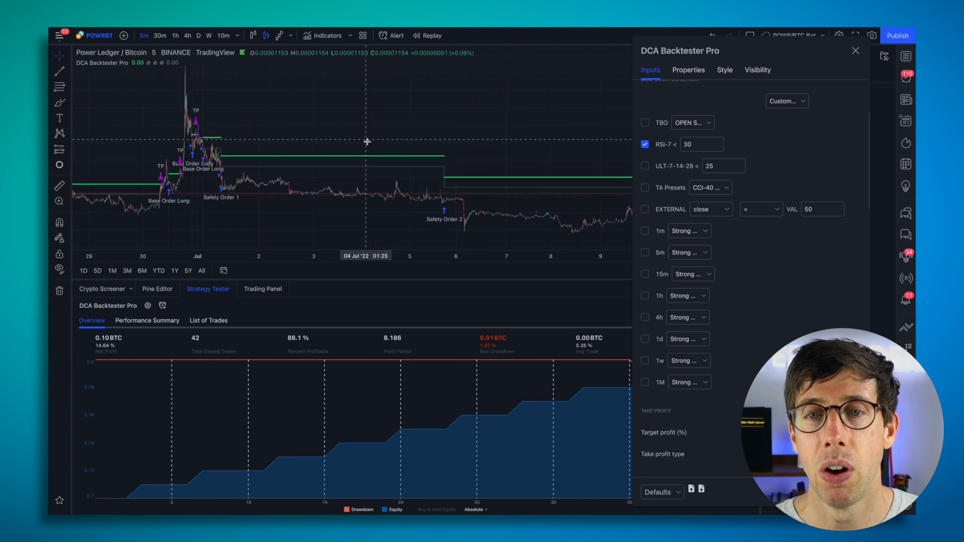
scroll(367, 141, down, 3)
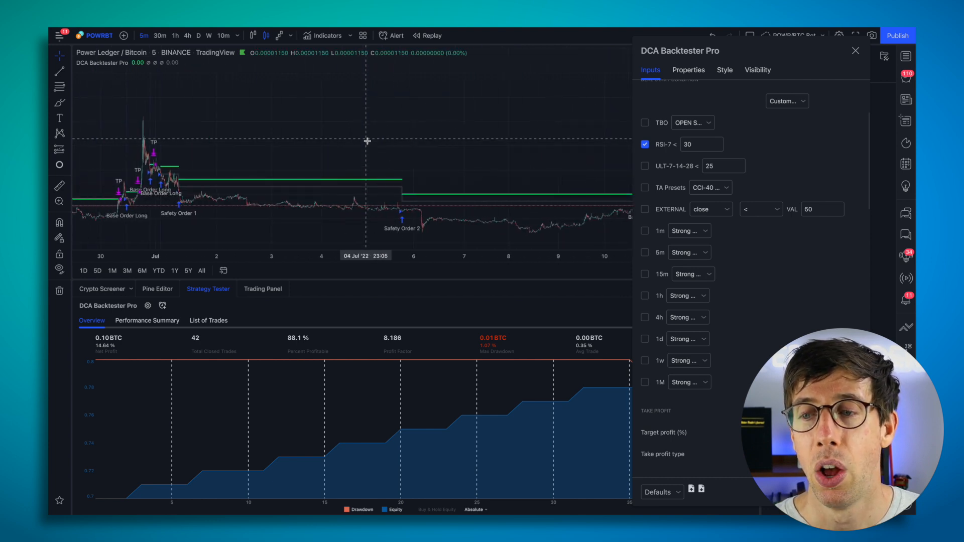
Pan the chart back to view the earlier late-June trades
mouse_move(226, 181)
mouse_down()
mouse_move(372, 181)
mouse_move(359, 178)
mouse_up()
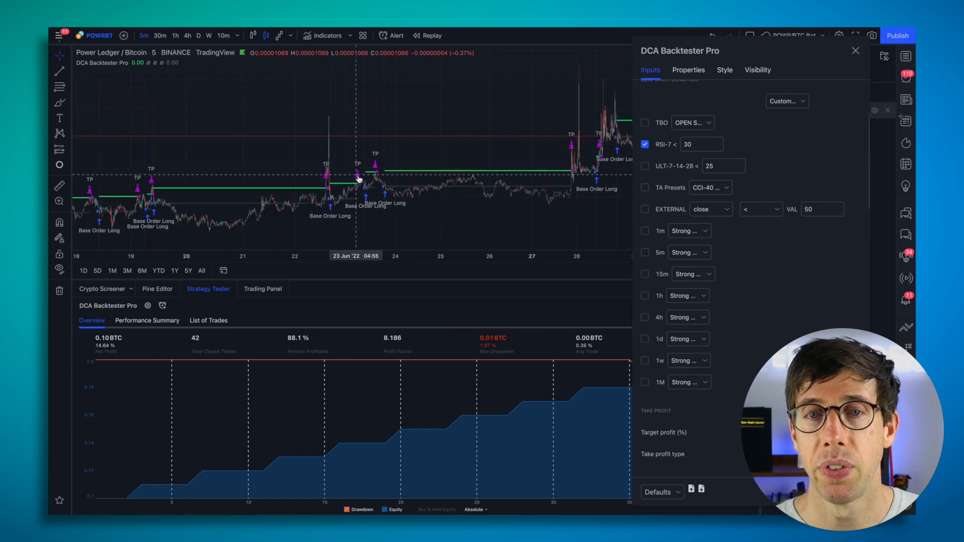
scroll(359, 178, up, 3)
scroll(359, 178, up, 5)
scroll(749, 382, down, 4)
scroll(750, 381, down, 4)
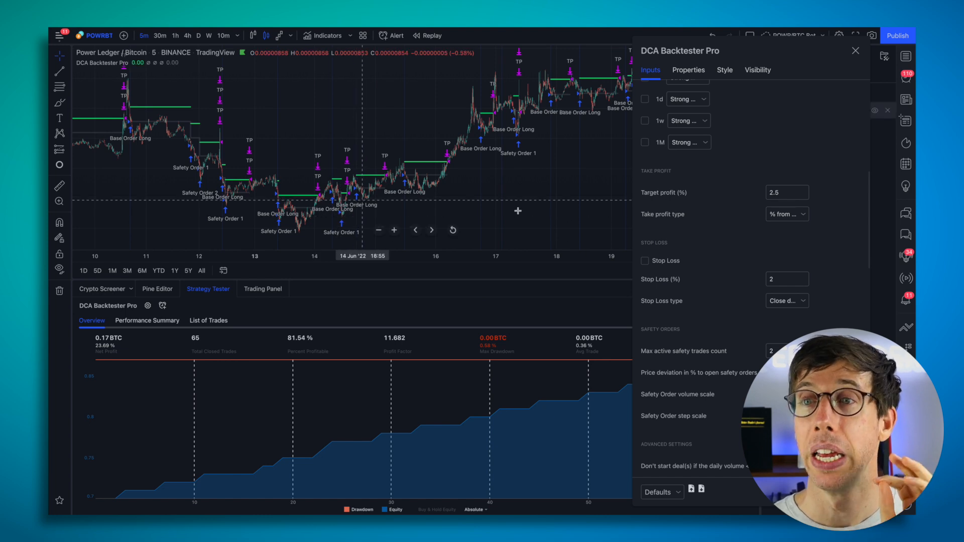
scroll(734, 220, up, 5)
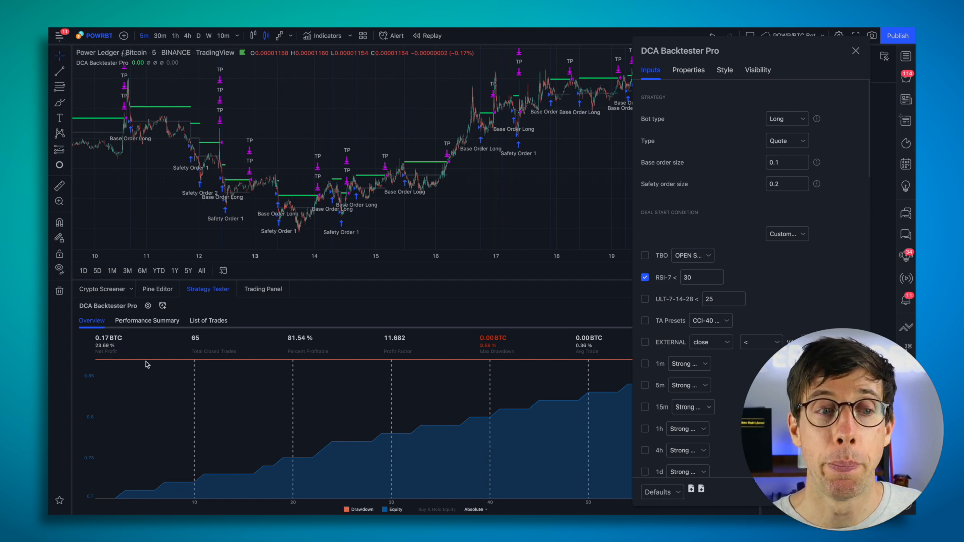
scroll(759, 292, down, 5)
scroll(768, 297, down, 3)
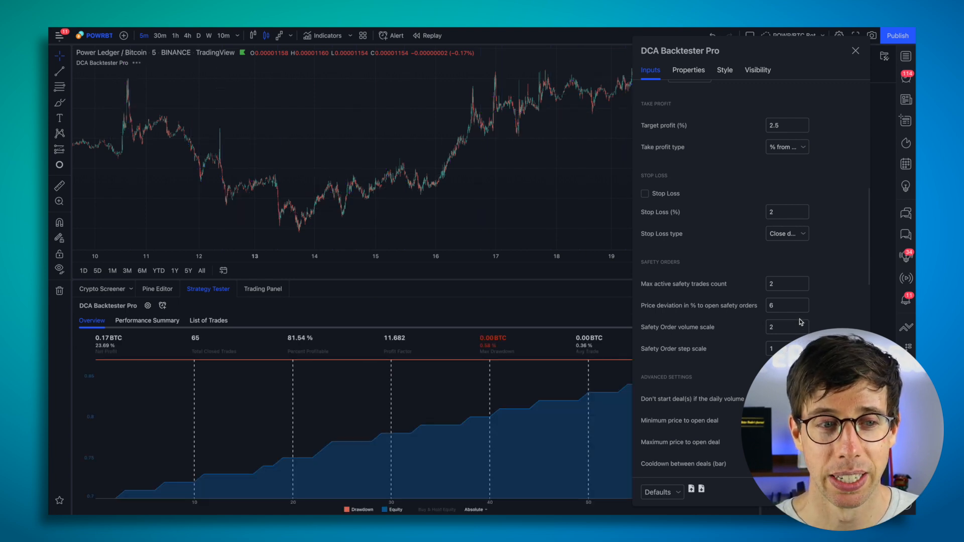
Edit the safety-order price deviation field, changing 6% to 4%
click(783, 306)
text(4)
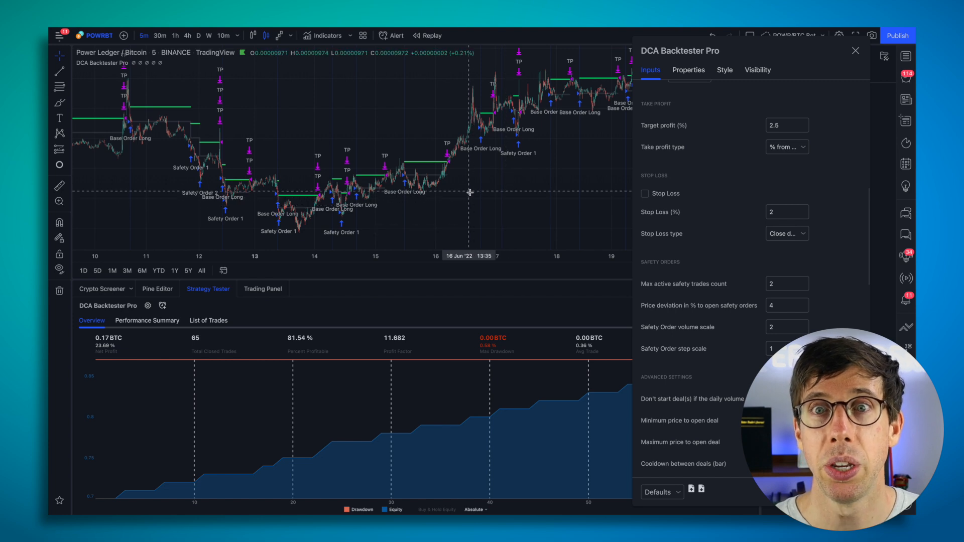
scroll(473, 200, right, 6)
scroll(470, 194, right, 1)
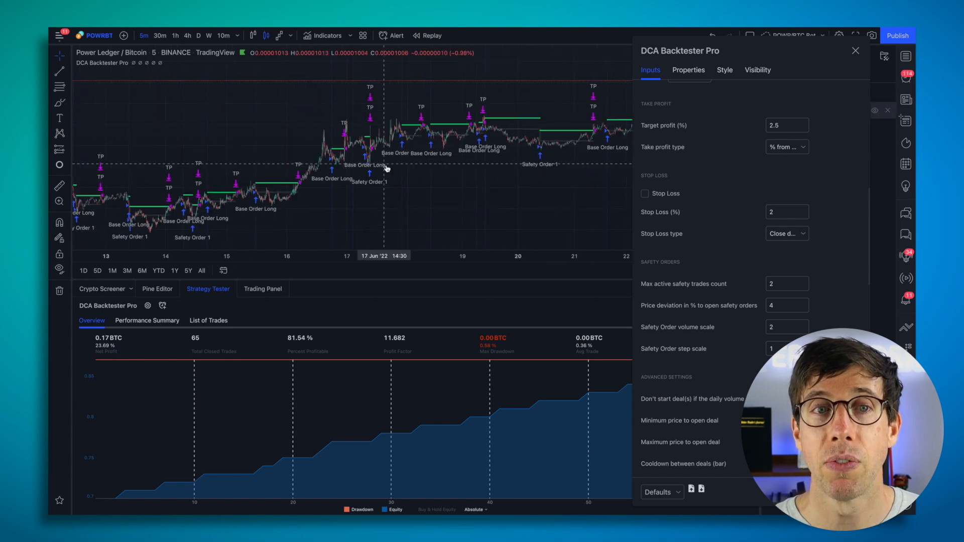
scroll(386, 166, left, 8)
scroll(386, 166, left, 2)
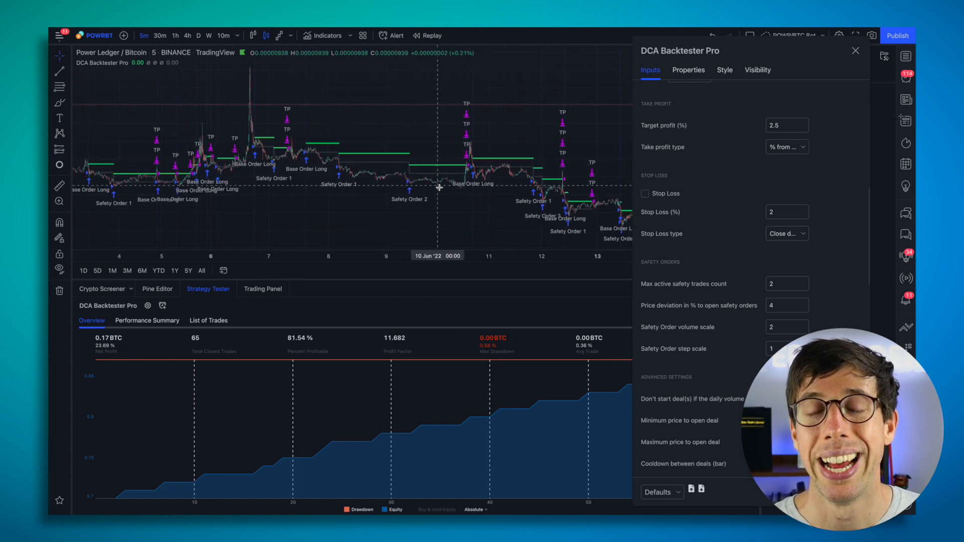
scroll(441, 186, right, 10)
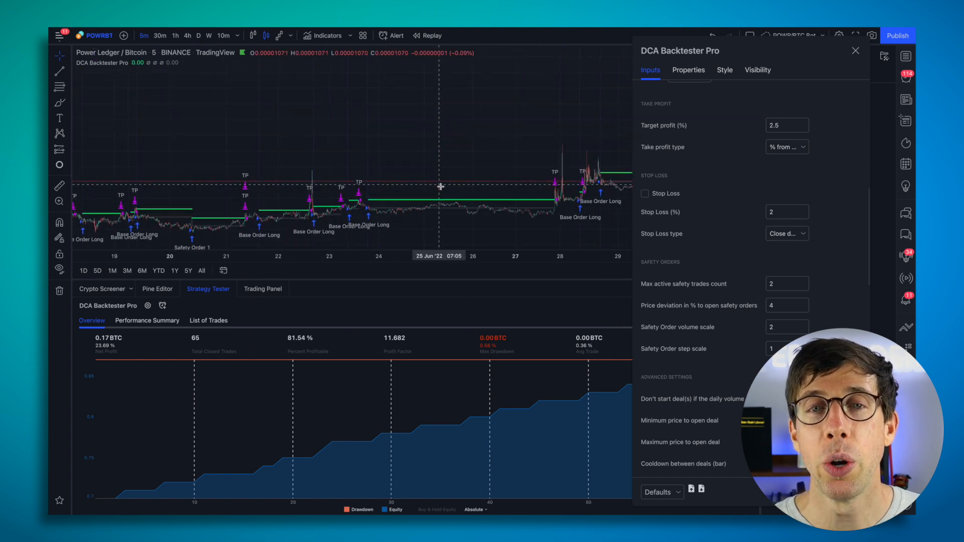
scroll(441, 186, right, 8)
scroll(440, 186, right, 3)
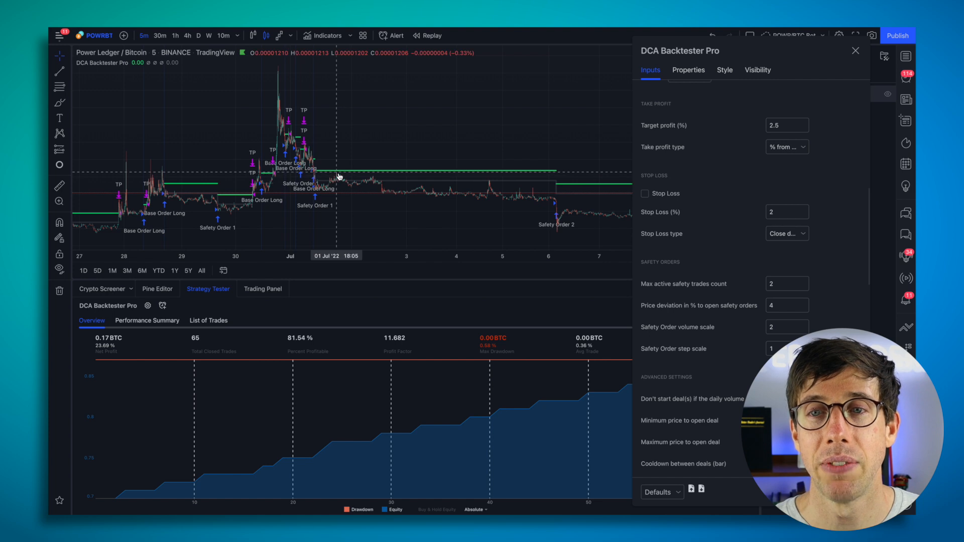
scroll(338, 179, up, 5)
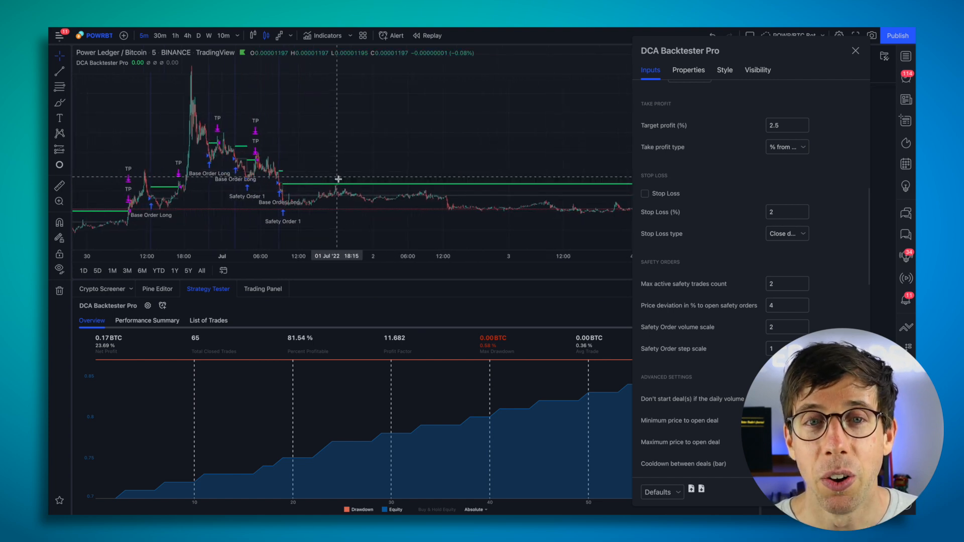
scroll(338, 179, up, 5)
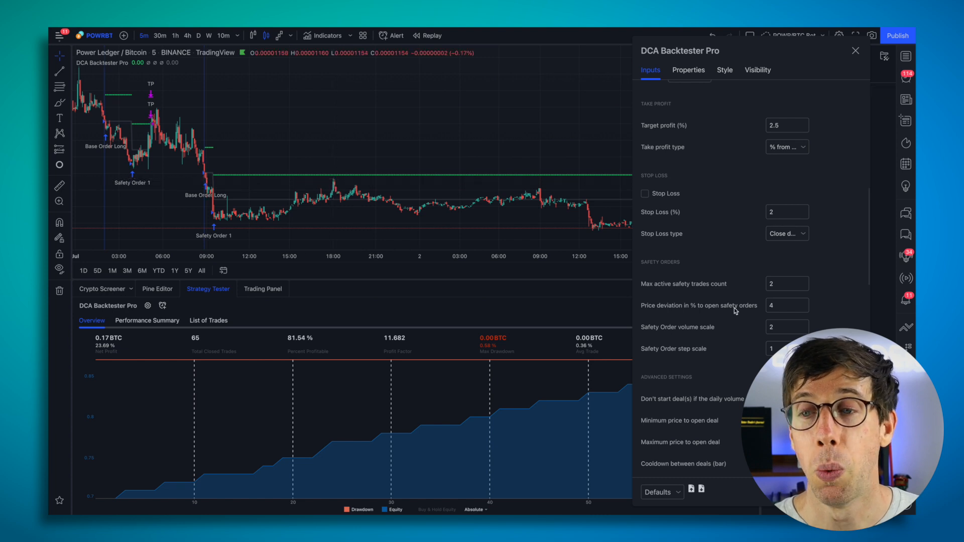
scroll(749, 305, up, 1)
Set Target profit to 2%, rerunning the backtest to 76 closed trades
double_click(788, 184)
text(2)
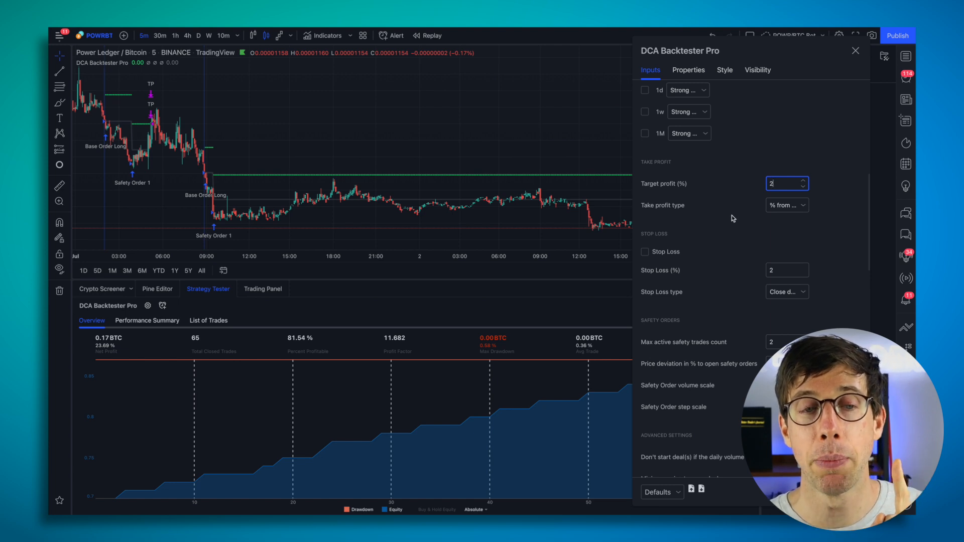
key(Return)
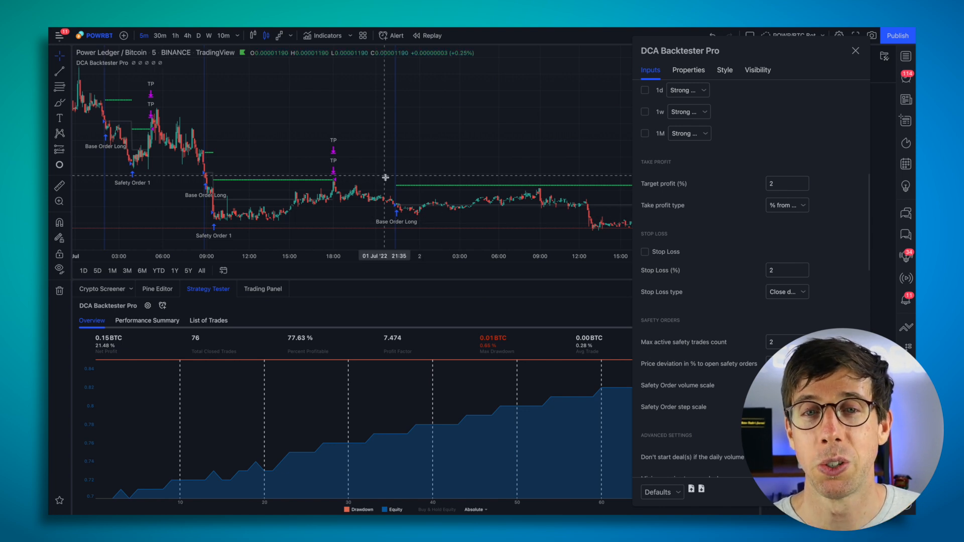
scroll(400, 165, down, 3)
scroll(401, 165, down, 3)
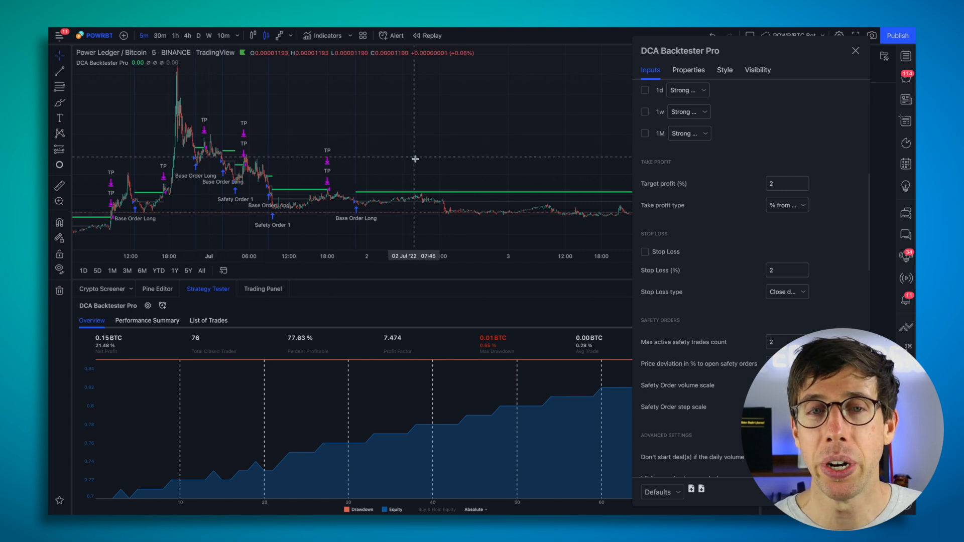
scroll(414, 158, right, 5)
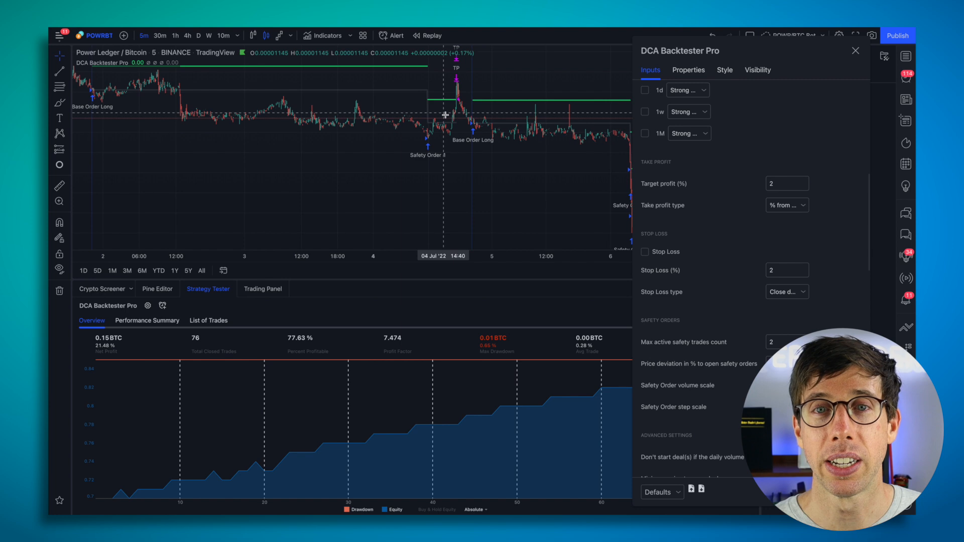
scroll(445, 113, down, 4)
scroll(448, 118, up, 3)
scroll(448, 118, right, 4)
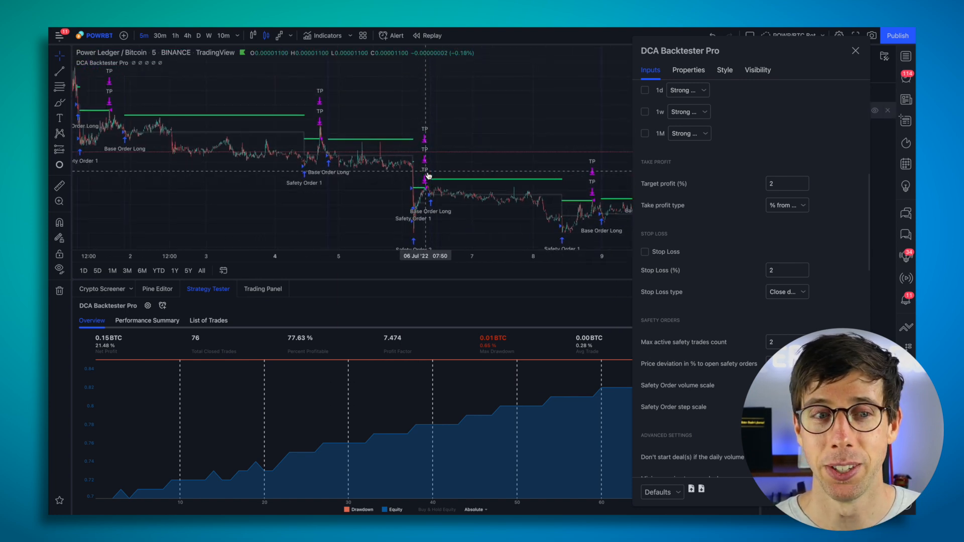
scroll(428, 175, down, 4)
scroll(426, 177, right, 4)
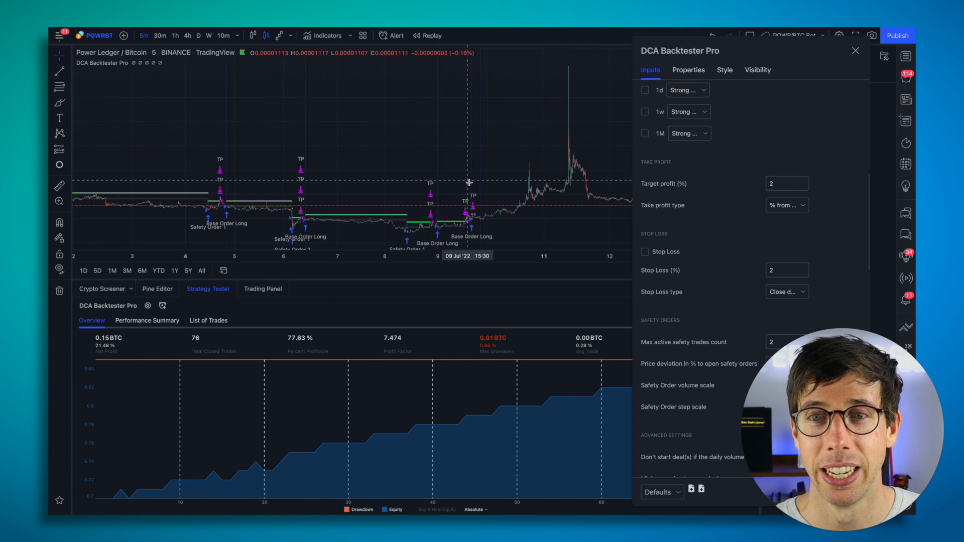
scroll(423, 181, right, 4)
scroll(521, 173, down, 3)
scroll(520, 172, up, 3)
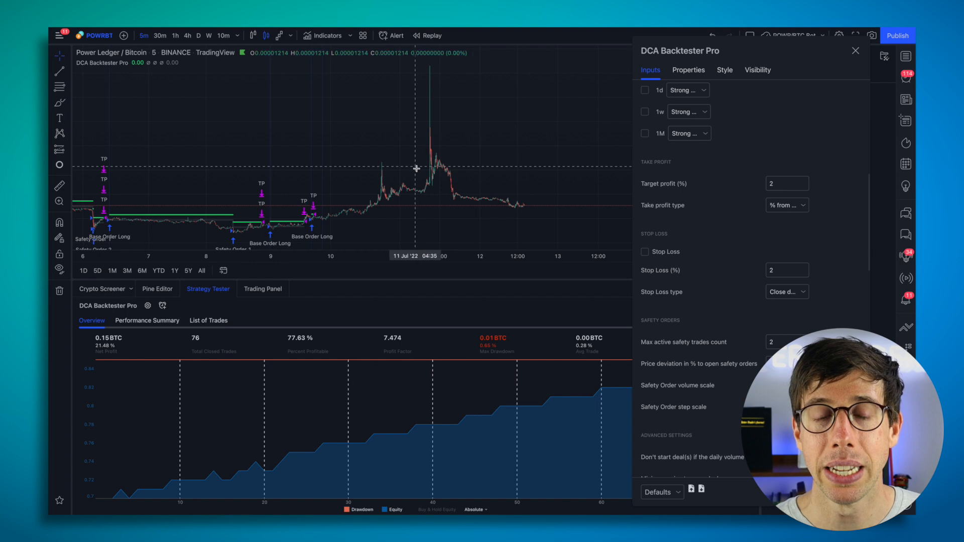
mouse_move(337, 203)
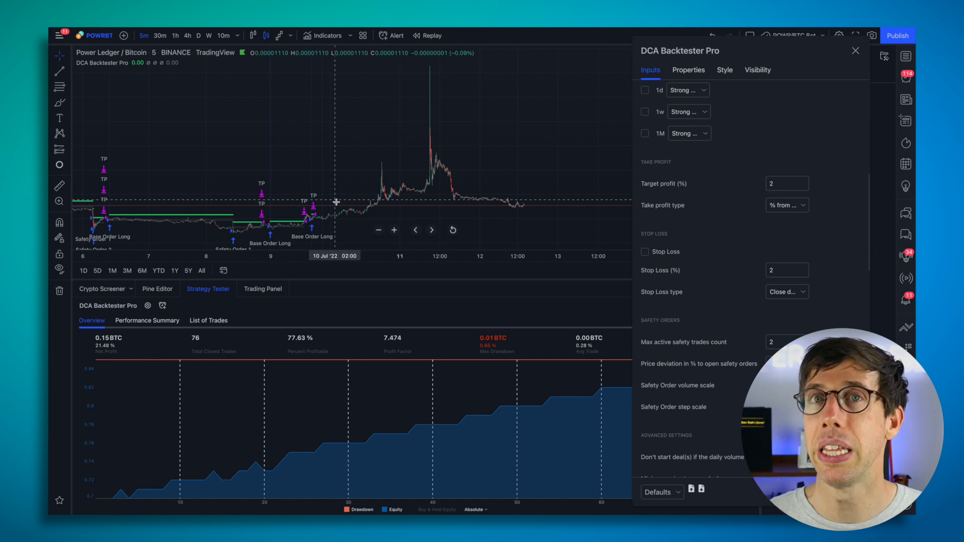
scroll(730, 276, up, 5)
scroll(716, 241, up, 5)
scroll(700, 211, up, 3)
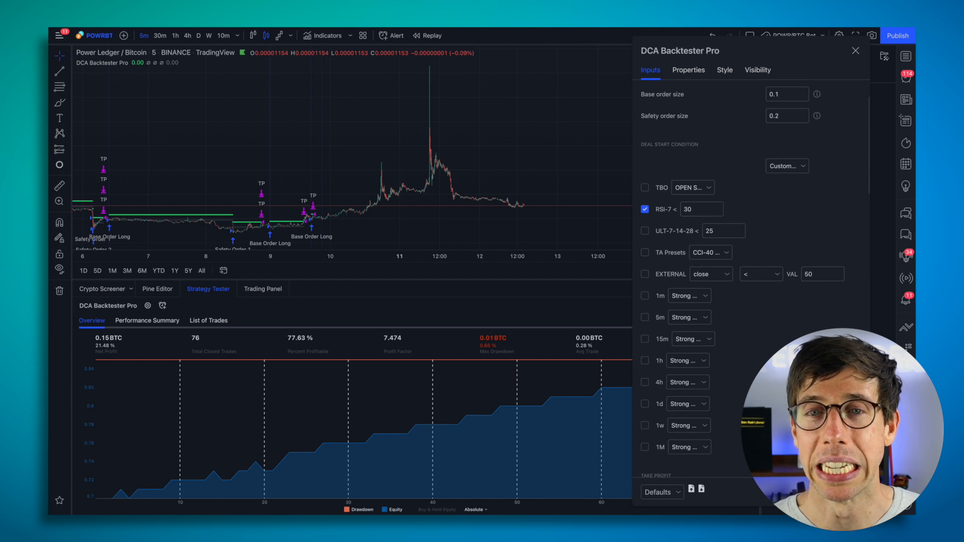